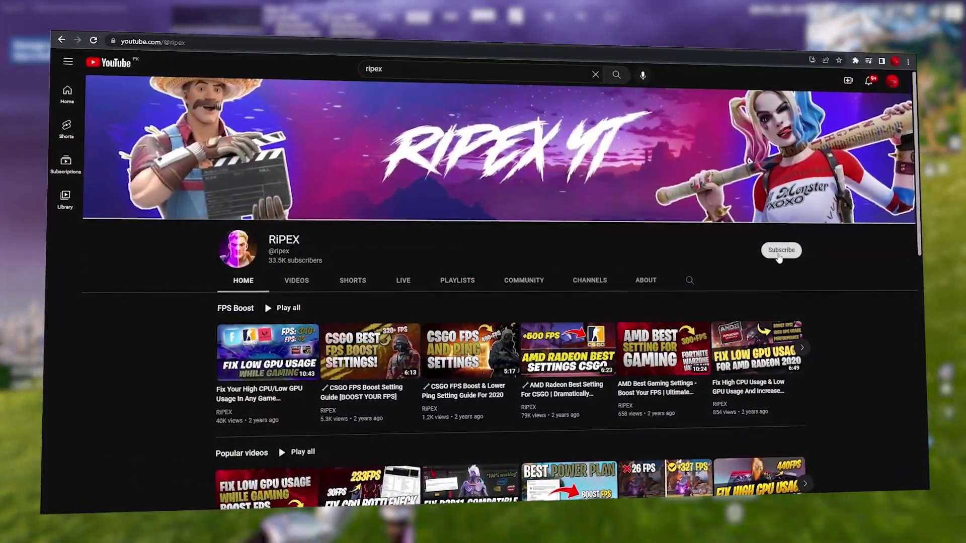
Subscribe on the YouTube channel page and set the notification bell to All.
click(780, 251)
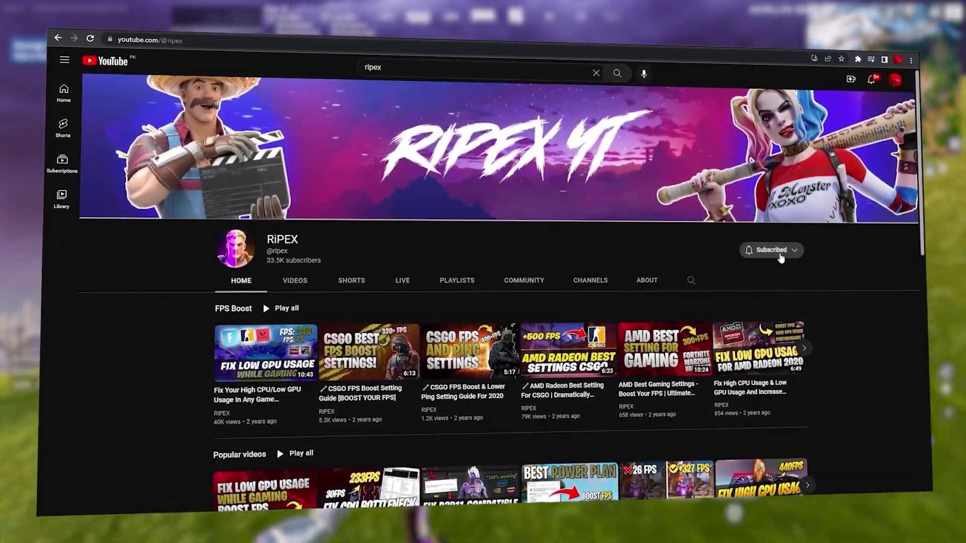
click(800, 254)
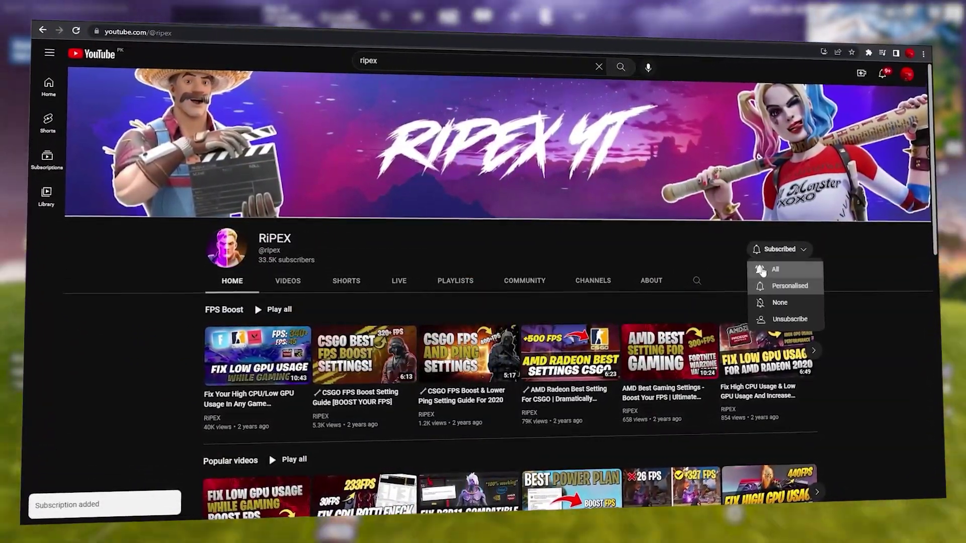
click(764, 269)
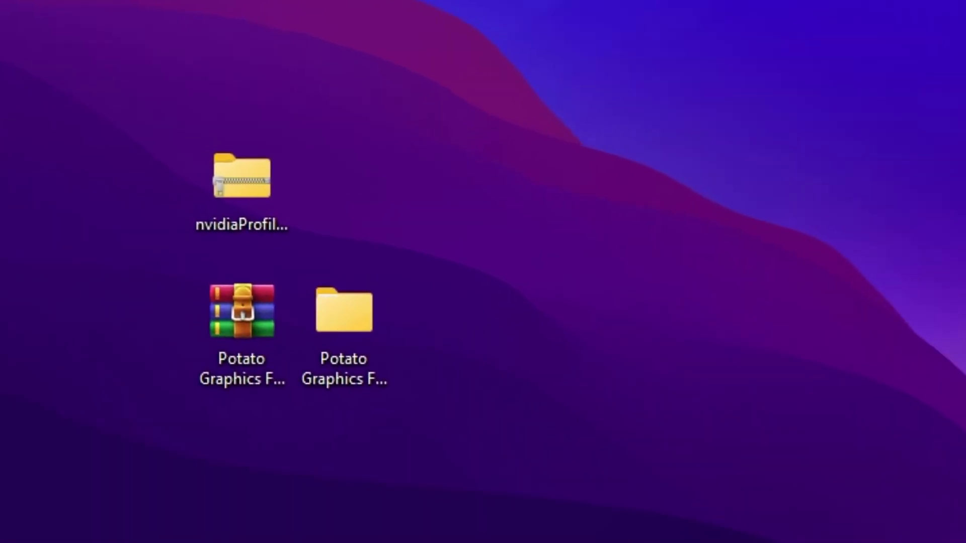
drag(82, 1, 584, 508)
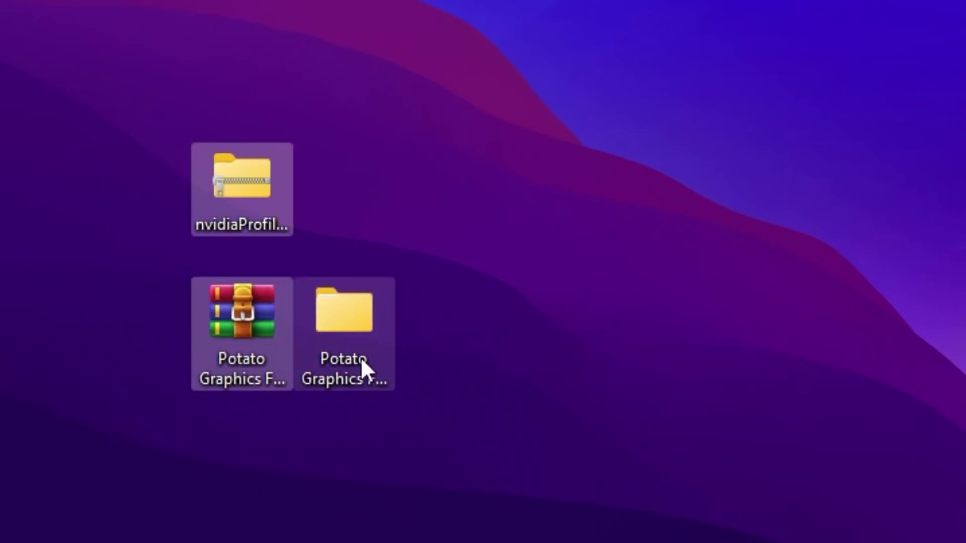
click(780, 386)
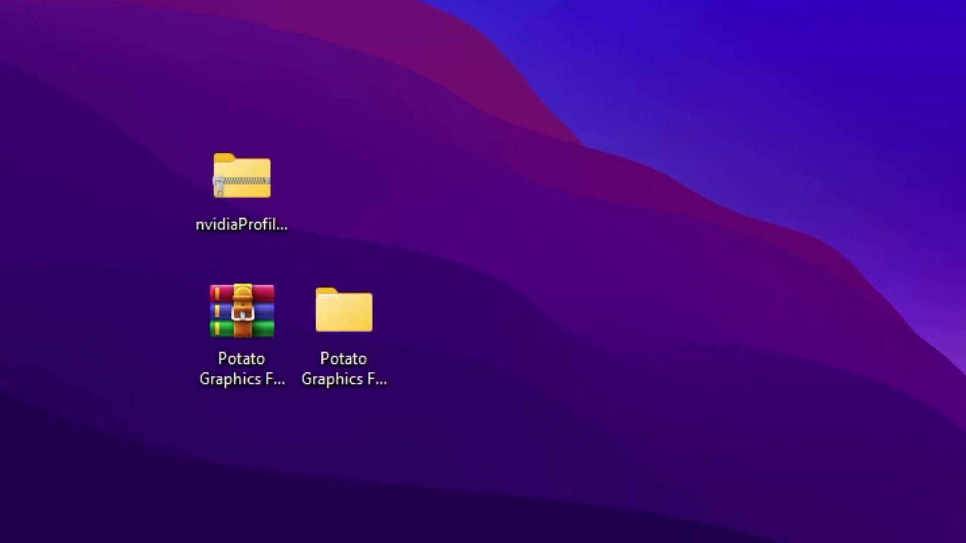
drag(158, 114, 521, 473)
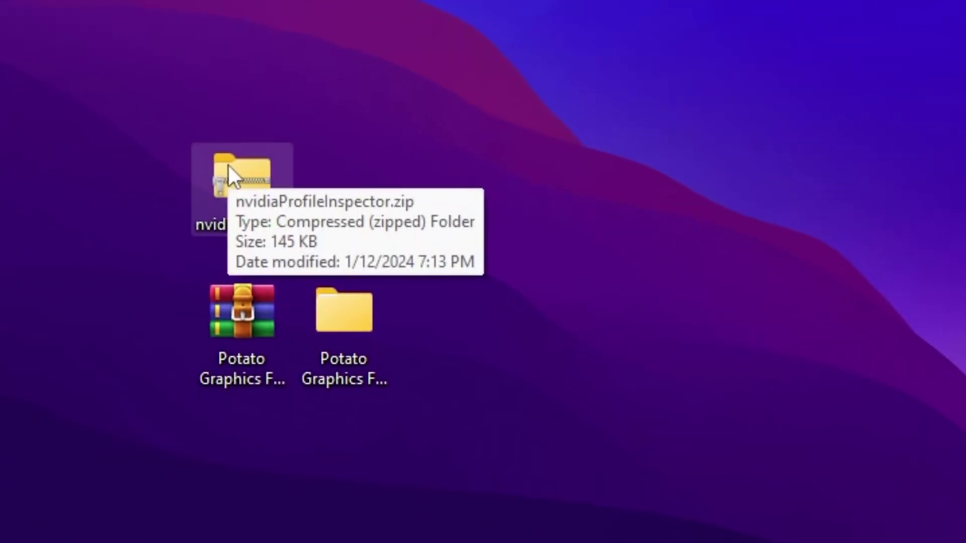
Extract the nvidiaProfileInspector zip with WinRAR into an nvidiaProfileInspector folder, overwriting all files.
double_click(237, 171)
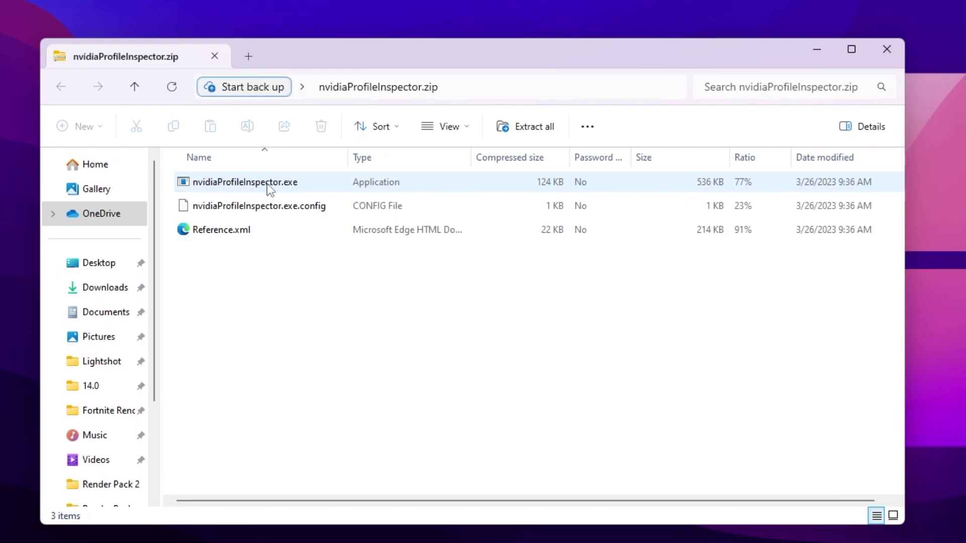
click(887, 49)
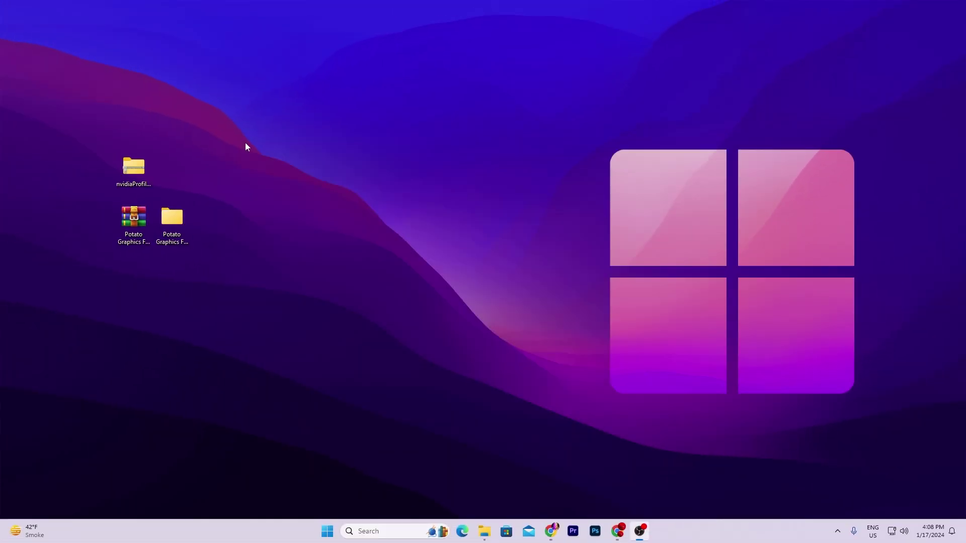
right_click(147, 162)
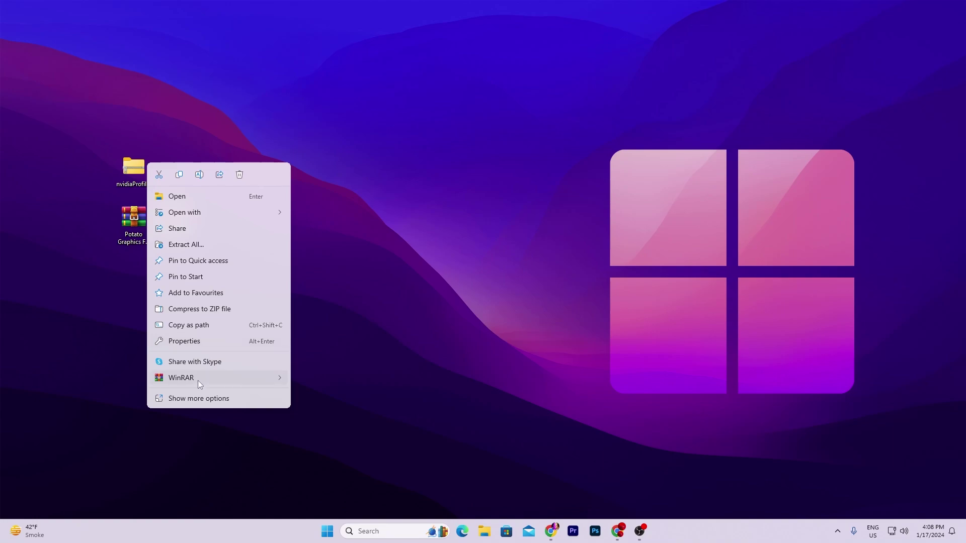
mouse_move(197, 381)
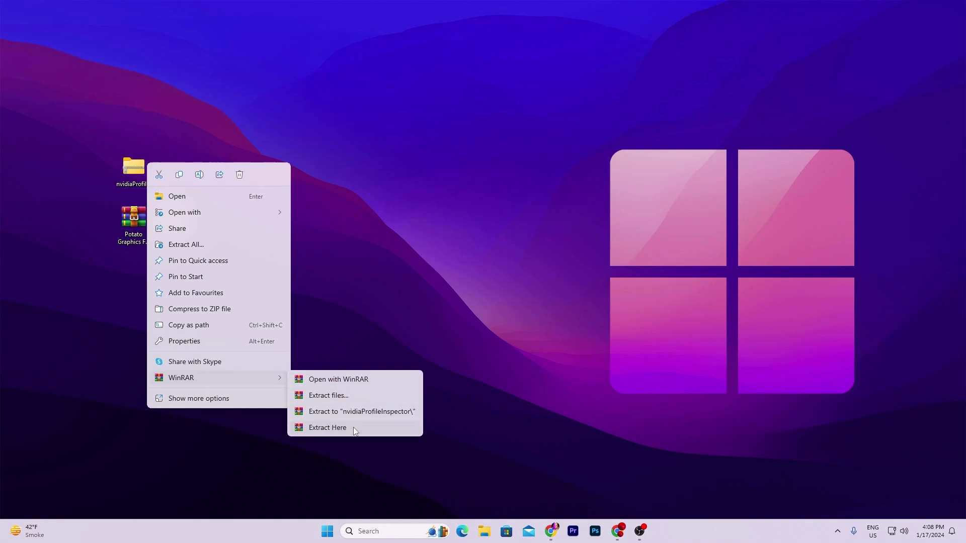
click(386, 414)
click(464, 328)
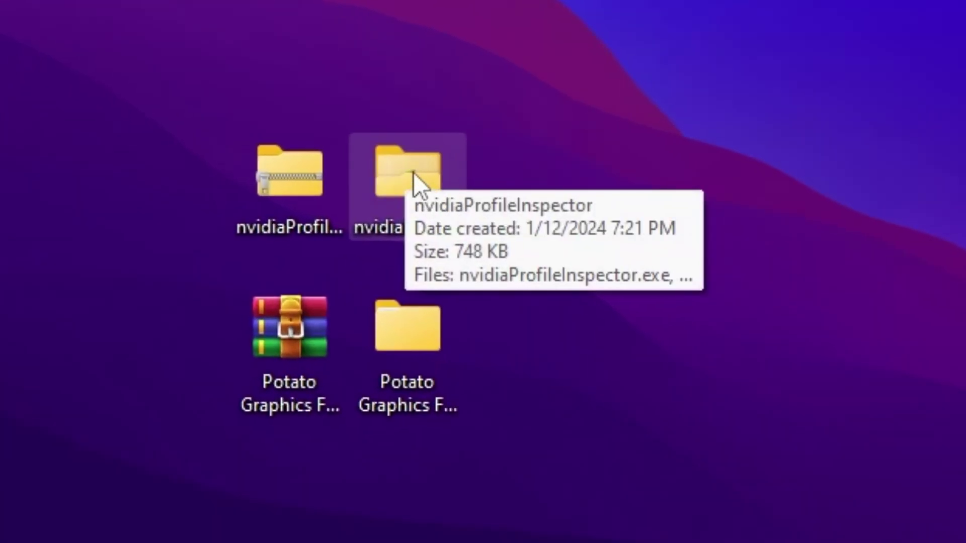
Run nvidiaProfileInspector.exe from the extracted folder and approve the UAC prompt.
double_click(414, 173)
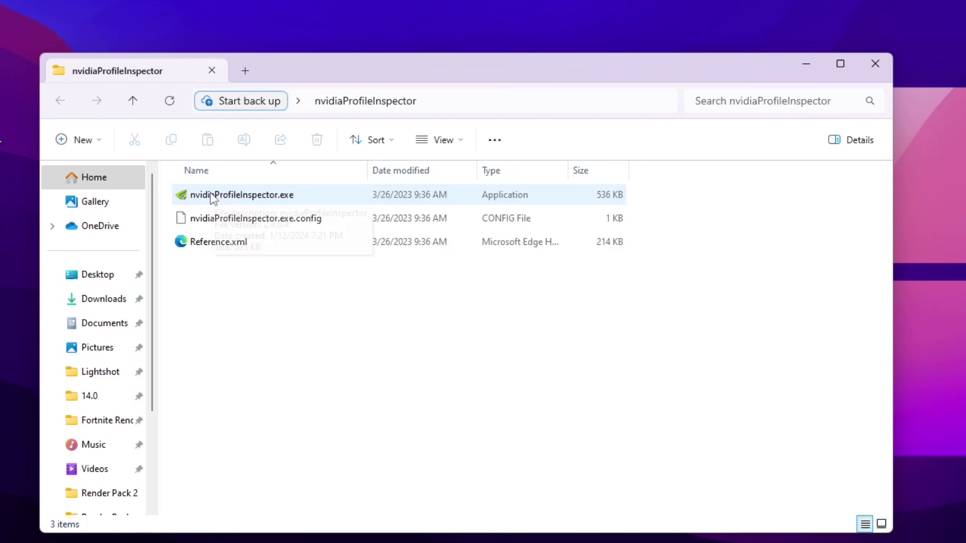
double_click(227, 198)
click(397, 471)
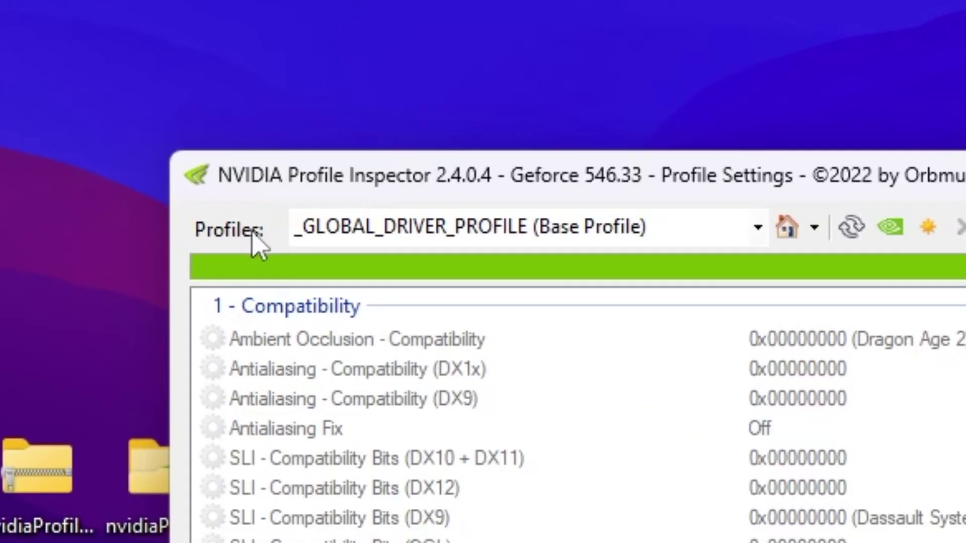
Search 'fort' in the Profiles box, load the Fortnite profile and scroll through its settings.
click(337, 226)
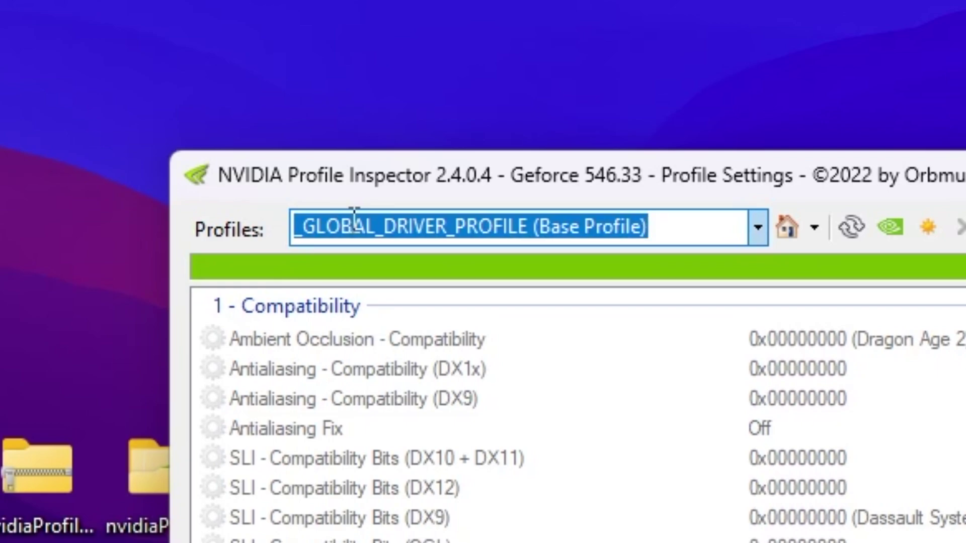
text(fort)
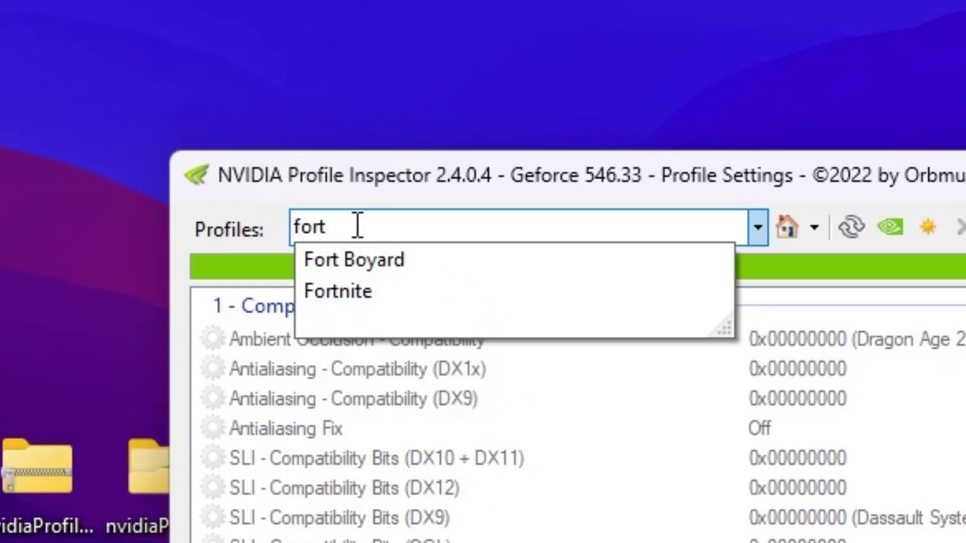
click(350, 297)
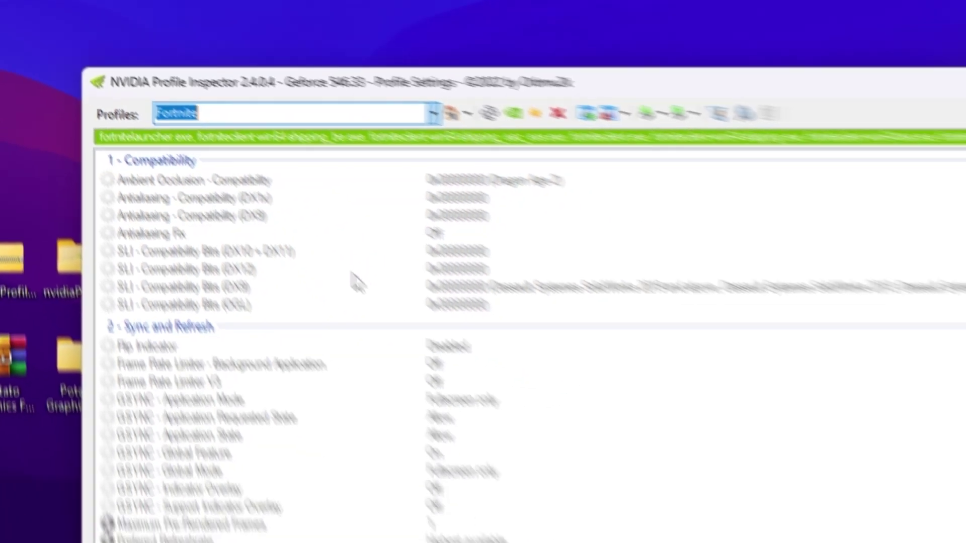
scroll(603, 481, down, 3)
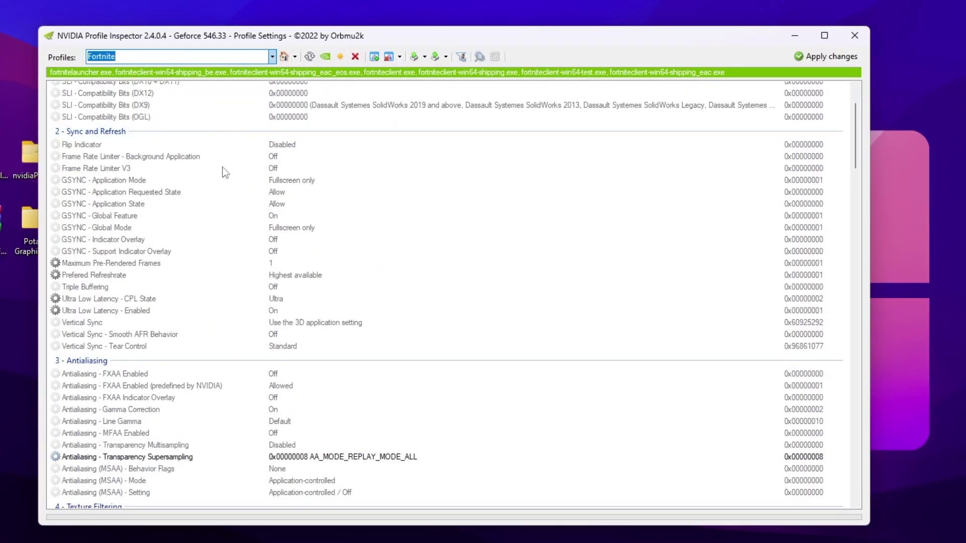
scroll(222, 168, down, 3)
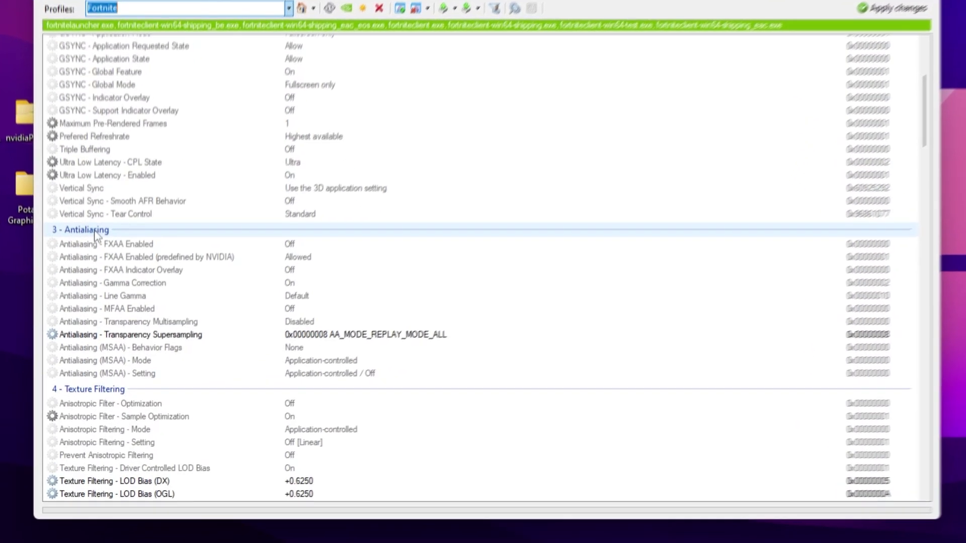
scroll(199, 246, down, 1)
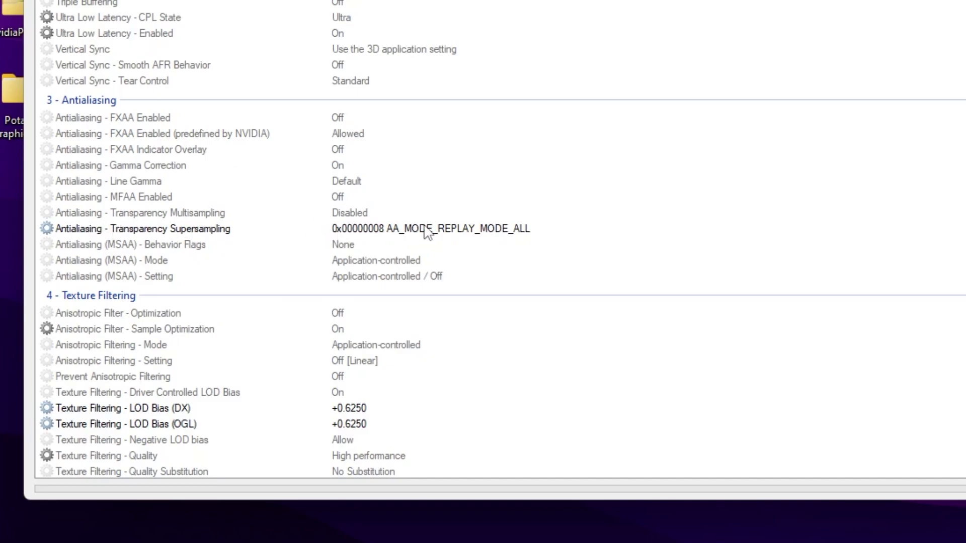
Check the Transparency Supersampling options without changing them, then show the LOD Bias (DX) value list.
click(402, 234)
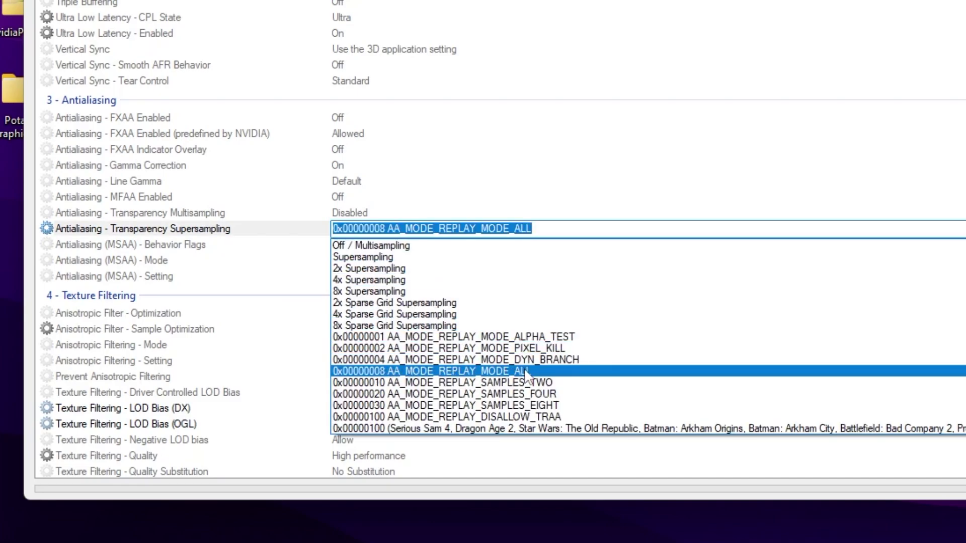
key(Escape)
scroll(354, 247, down, 3)
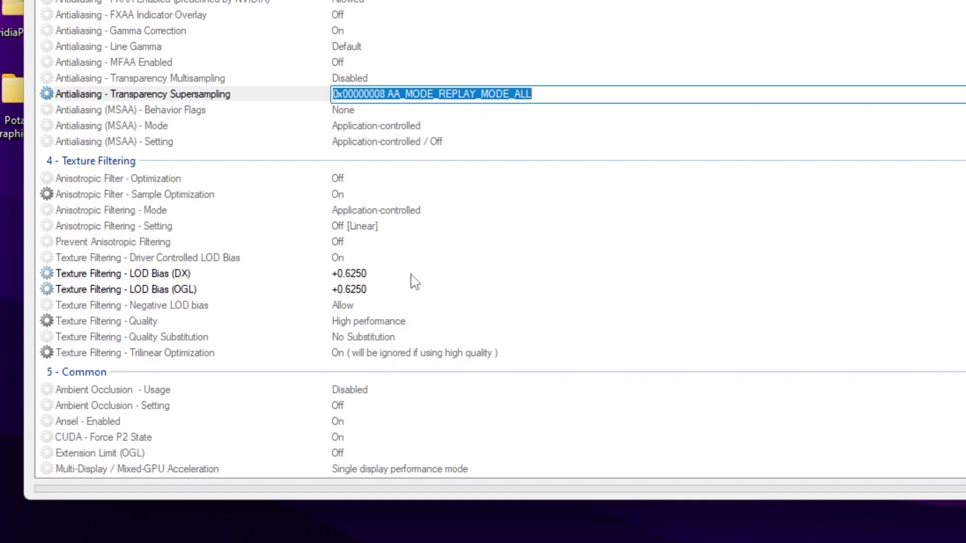
click(437, 274)
click(437, 274)
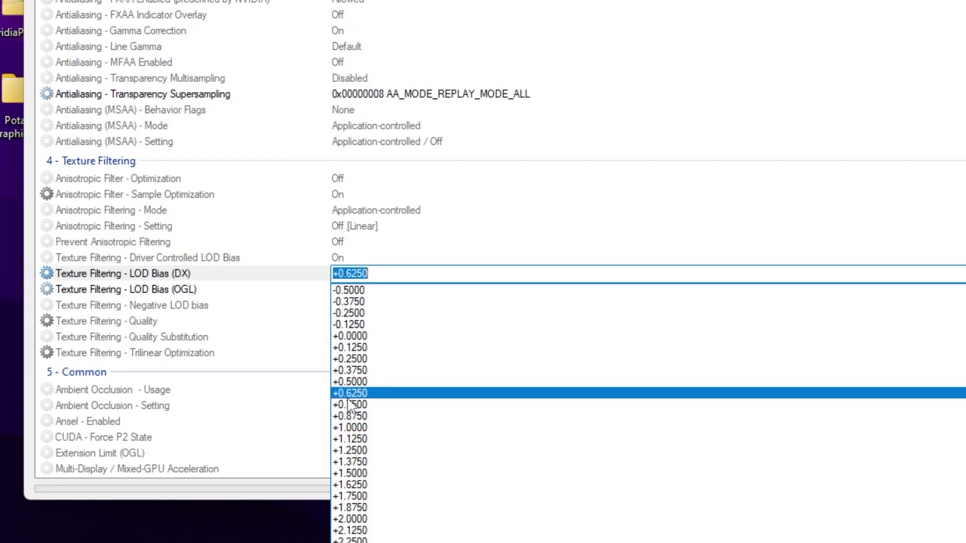
Close the LOD Bias value list, then move forward and mantle onto the balustrade ledge in Fortnite.
click(370, 394)
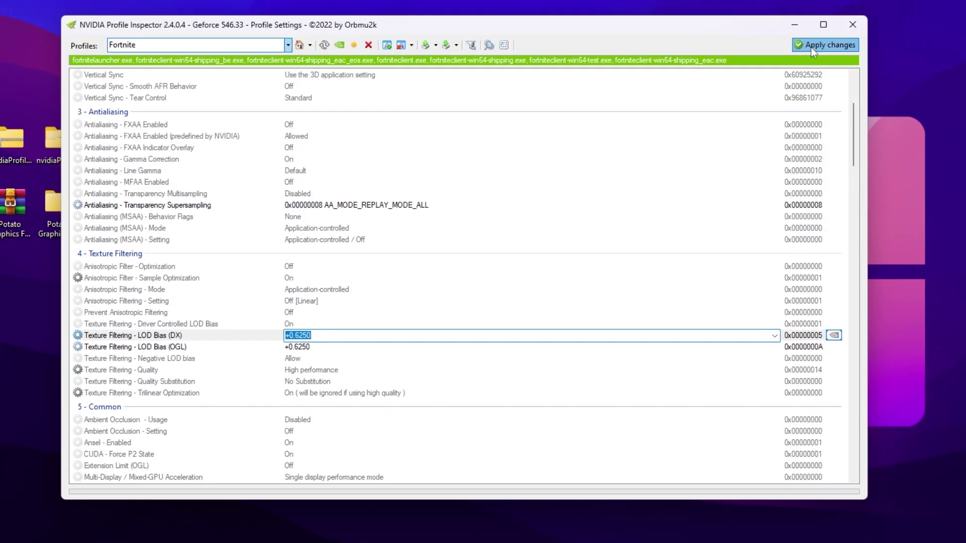
scroll(379, 299, up, 4)
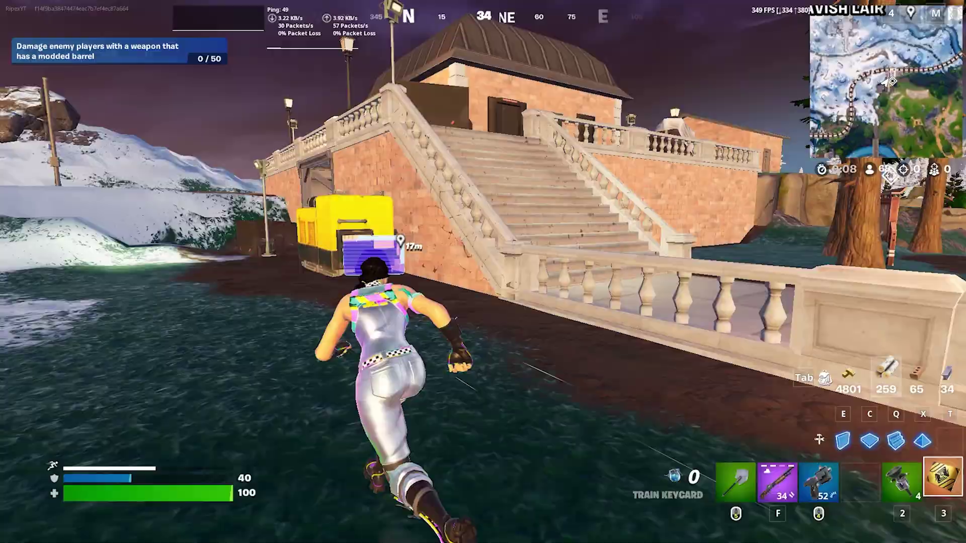
key(w)
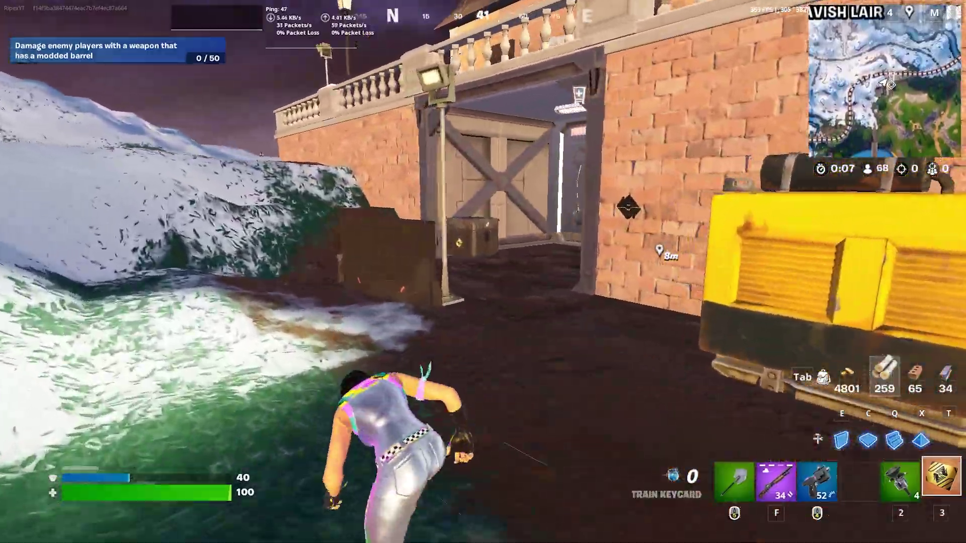
key(space)
Equip the Hammer Pump Shotgun and build wooden walls, a floor and cover around the character.
key(f)
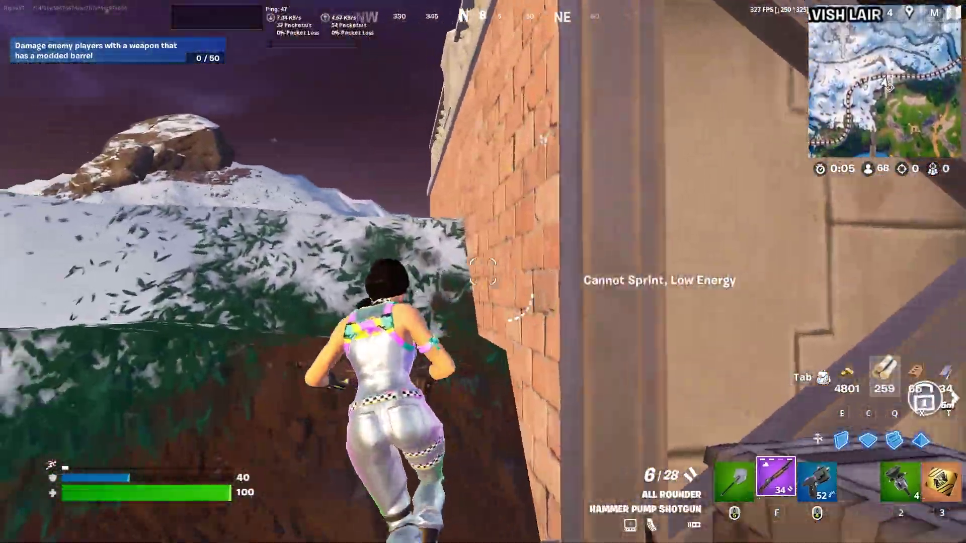
key(w)
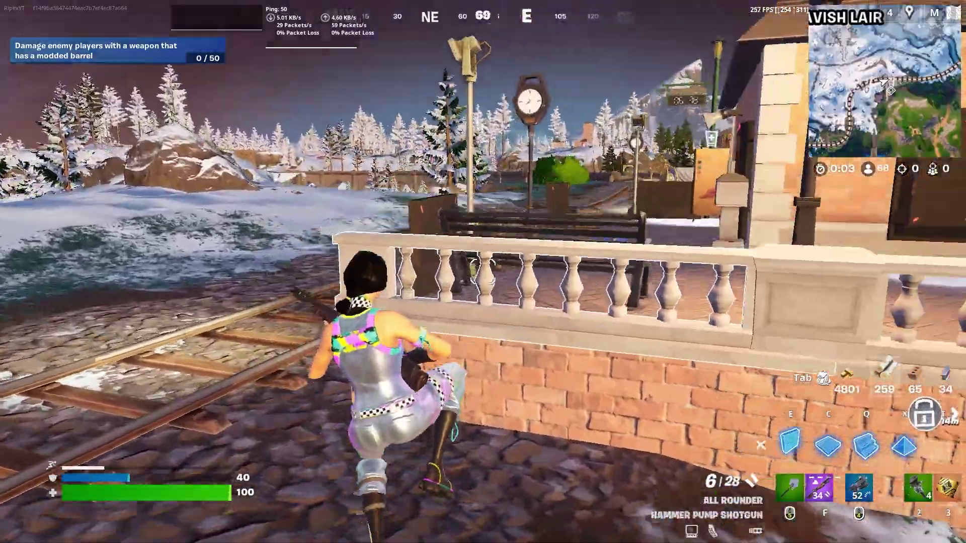
key(e)
key(c)
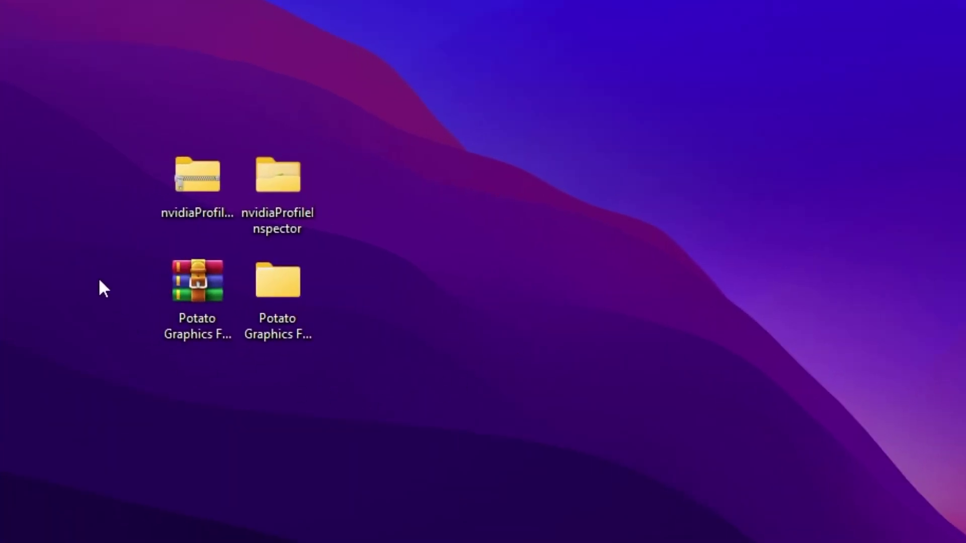
Select both Potato Graphics items, dismiss the archive menu, and open the Potato Graphics folder.
drag(93, 264, 371, 358)
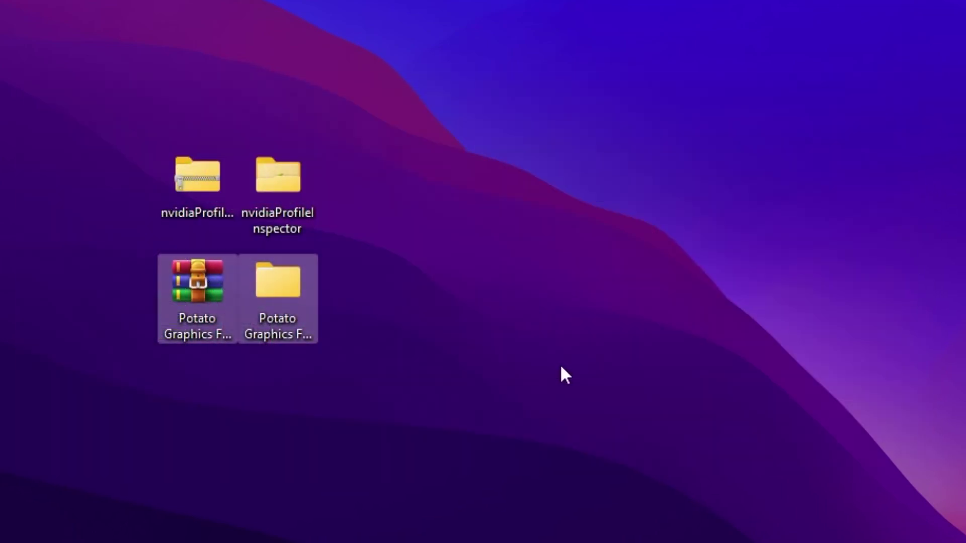
right_click(179, 291)
mouse_move(357, 542)
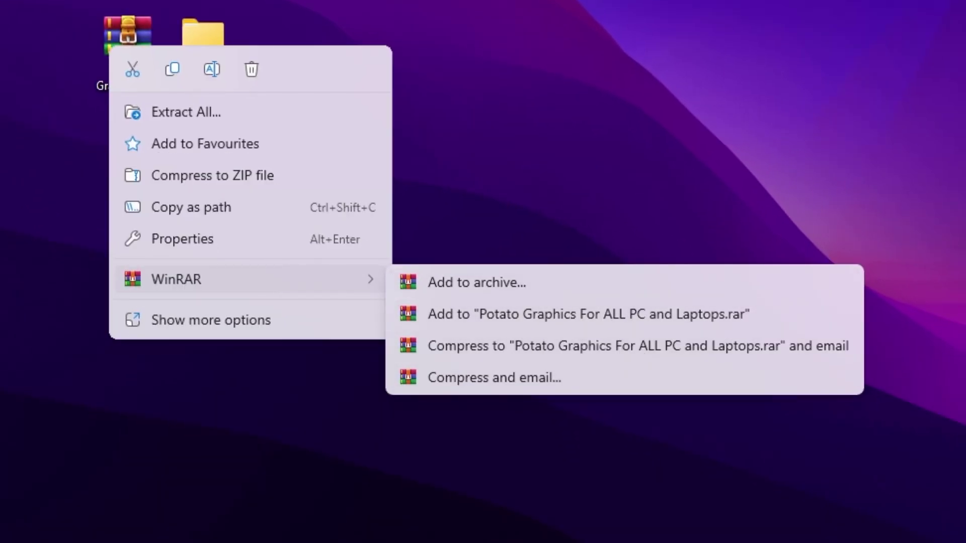
key(Escape)
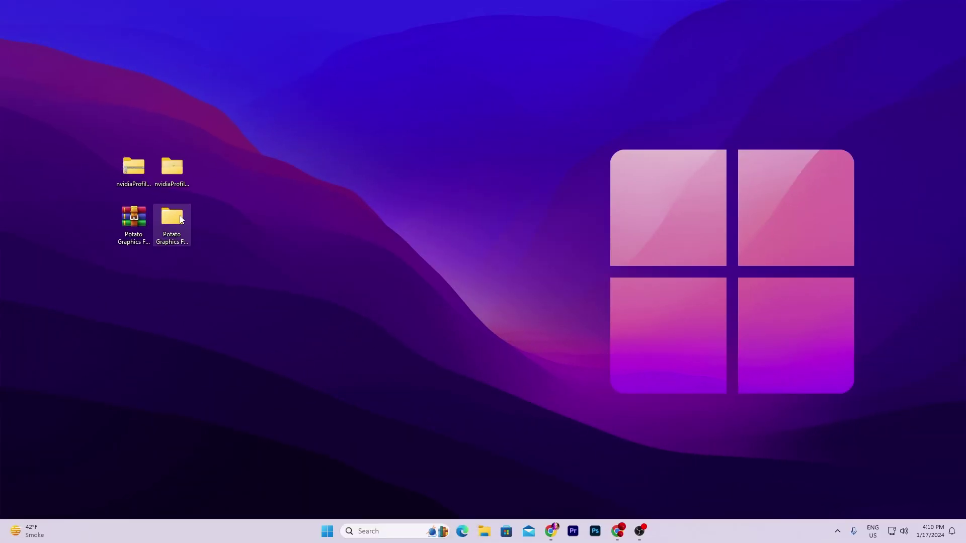
double_click(173, 218)
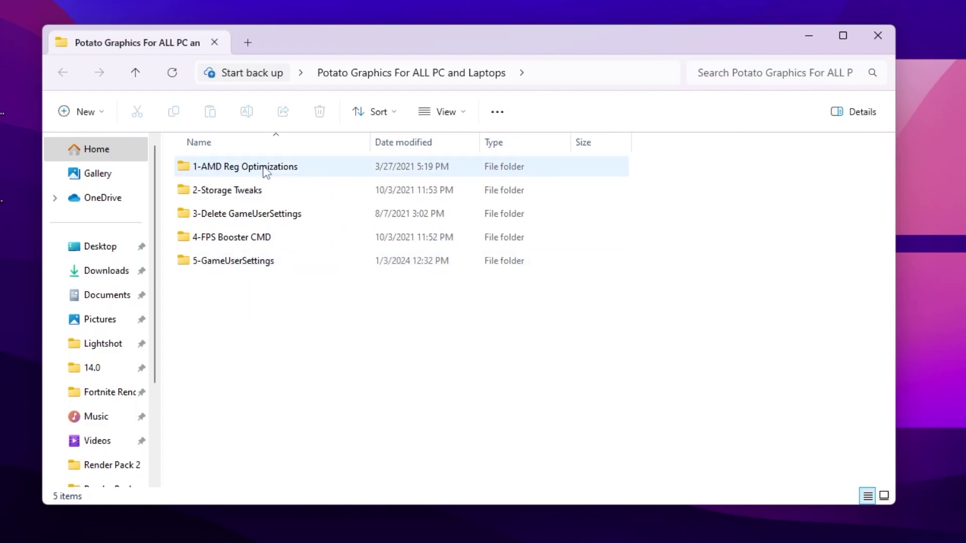
Read Read Me (Important).txt in 1-AMD Reg Optimizations, then open the 2-Storage Tweaks folder.
double_click(296, 166)
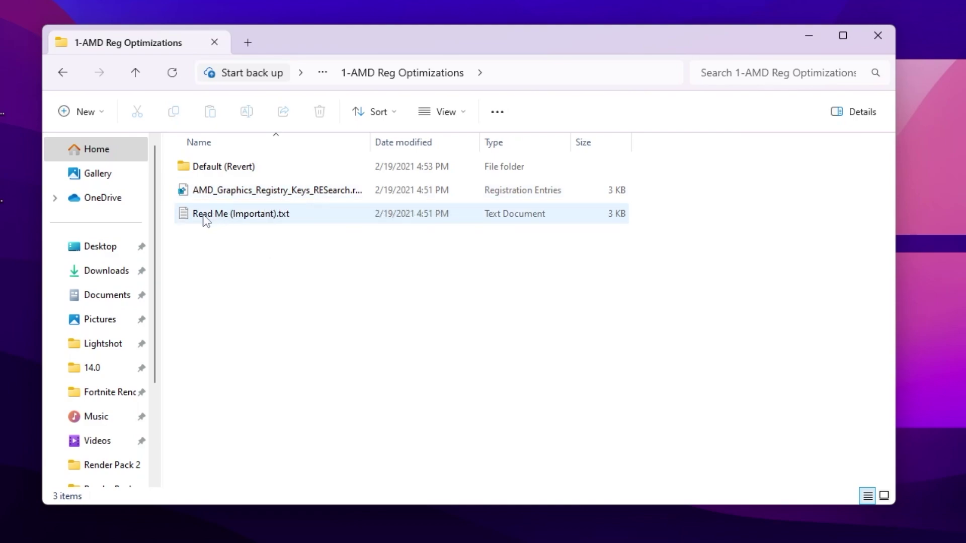
double_click(237, 217)
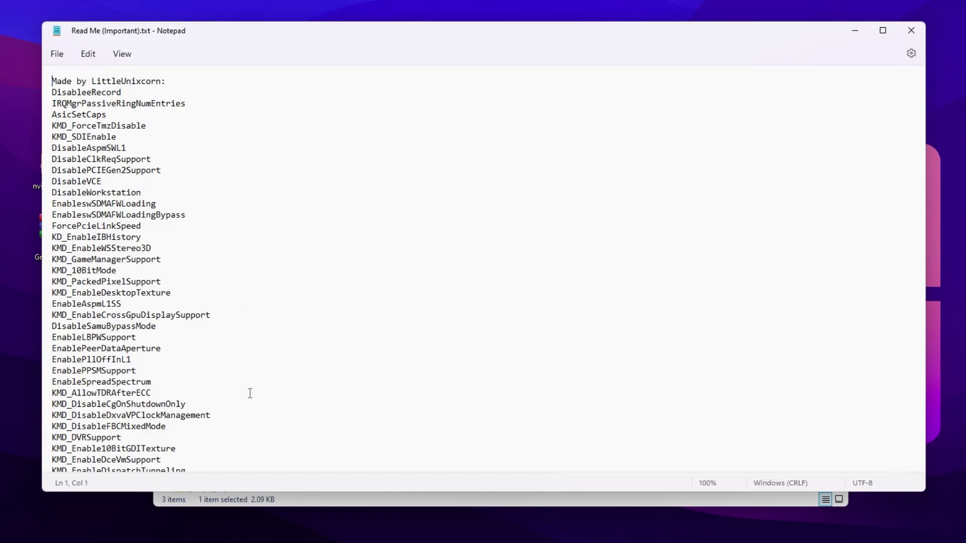
click(911, 31)
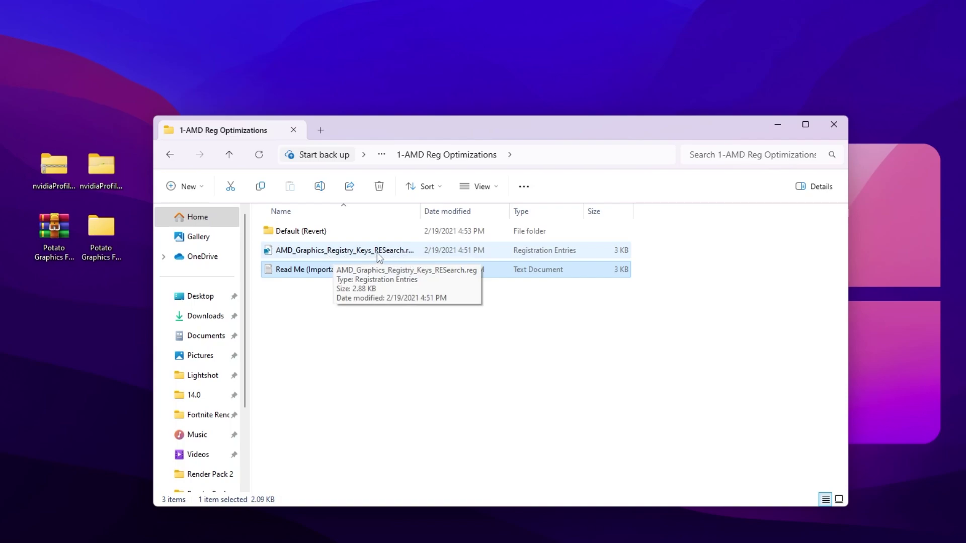
key(alt+Left)
double_click(291, 251)
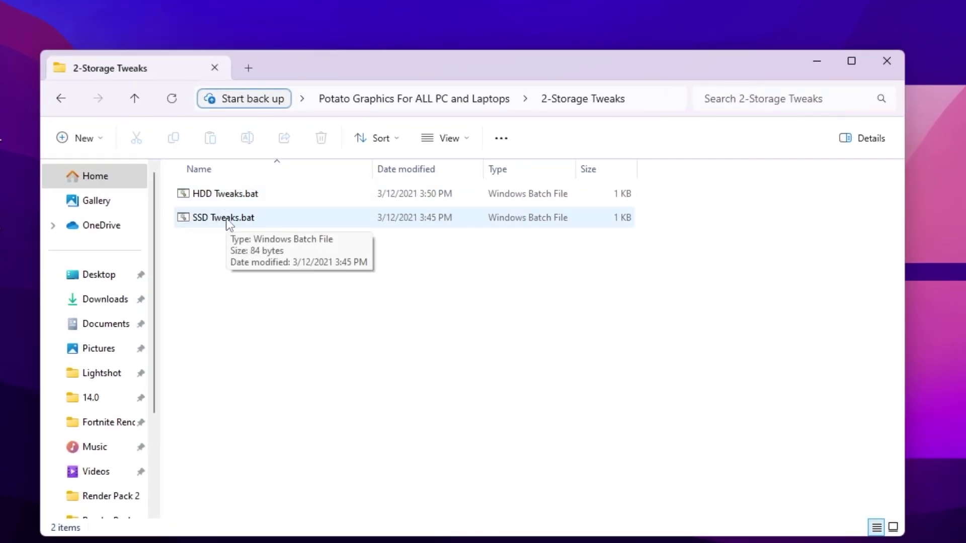
Select SSD Tweaks.bat, then view the 3-Delete GameUserSettings folder's script and return to Potato Graphics.
click(229, 224)
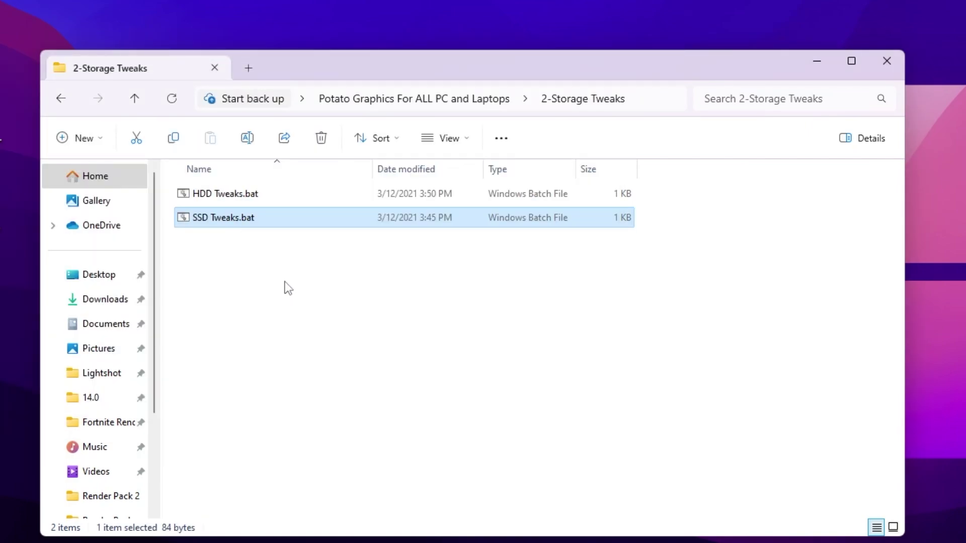
key(alt+Left)
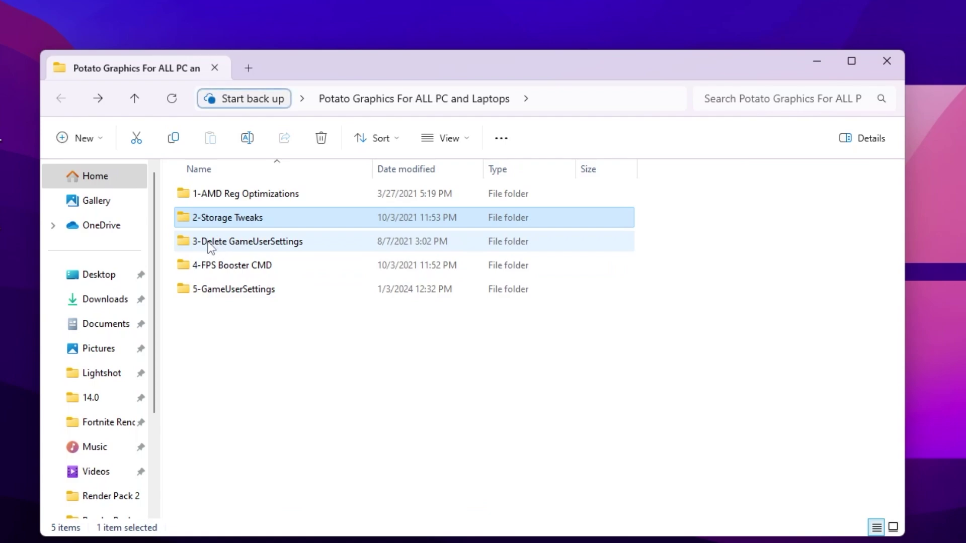
double_click(257, 246)
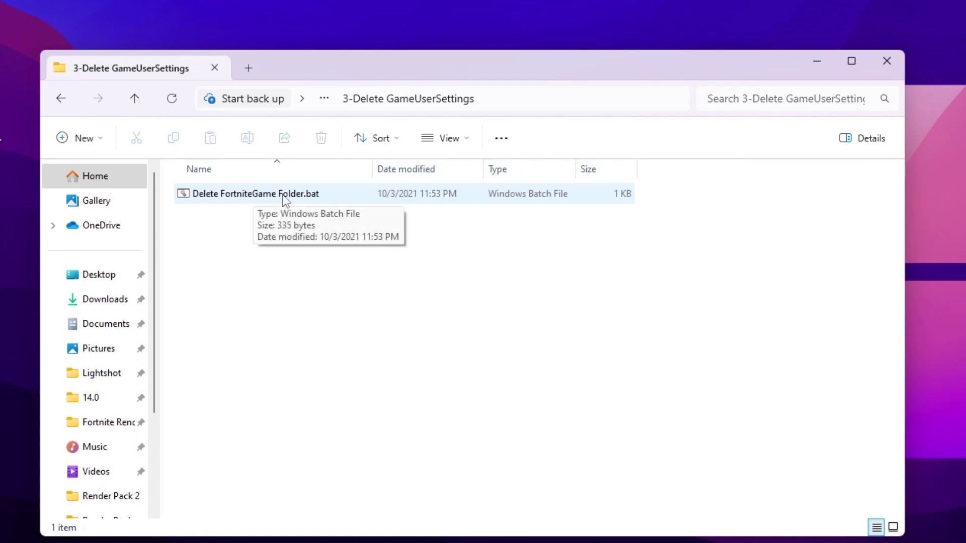
key(alt+Left)
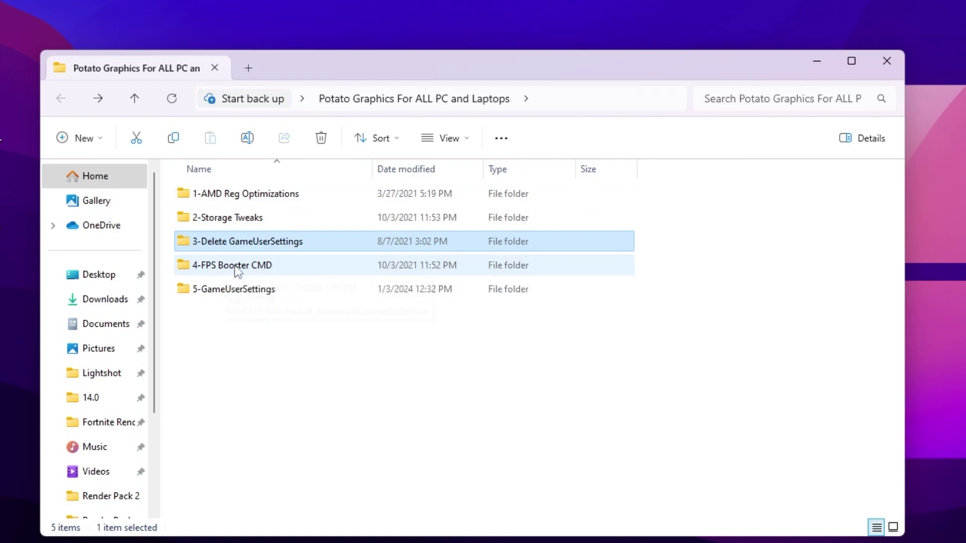
Run FPS Booster.bat from the 4-FPS Booster CMD folder, then go back to Potato Graphics.
double_click(237, 272)
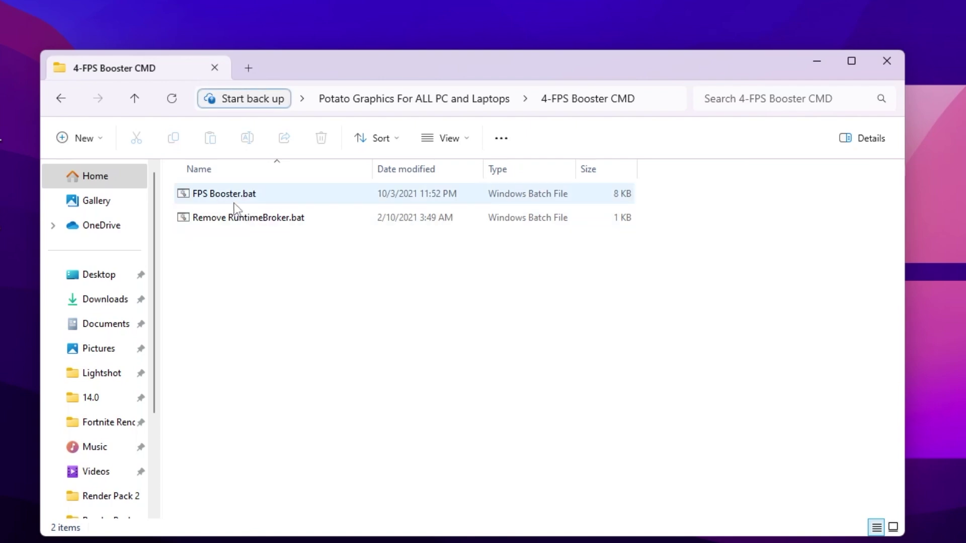
double_click(207, 190)
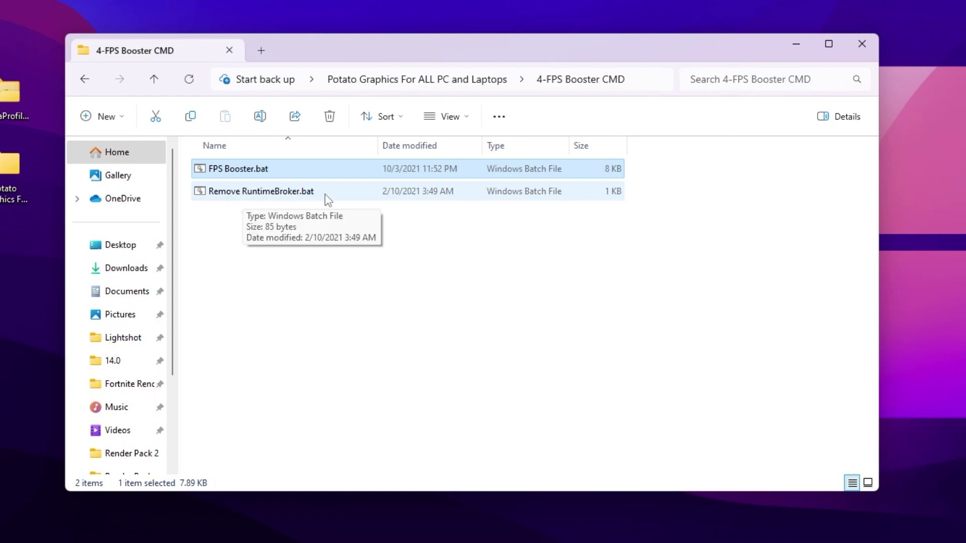
click(260, 196)
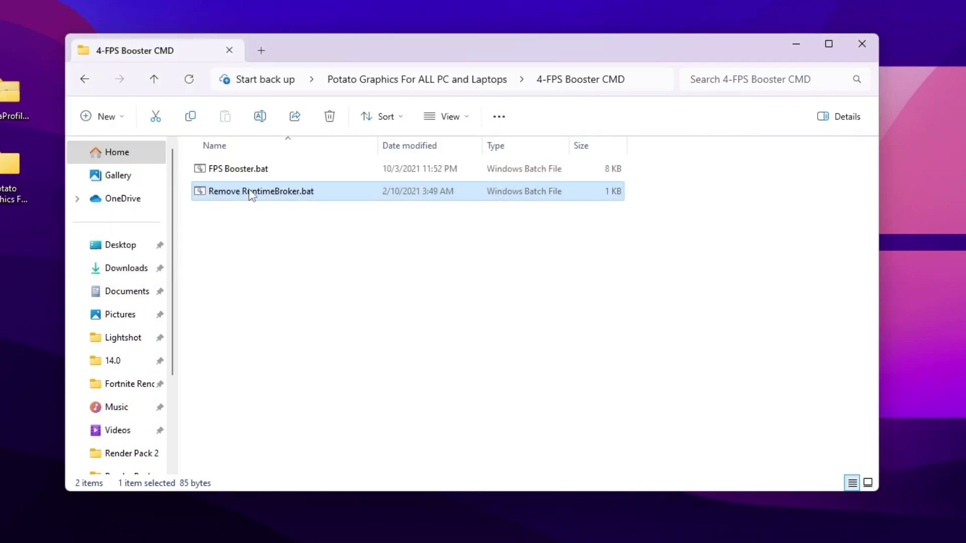
key(alt+Left)
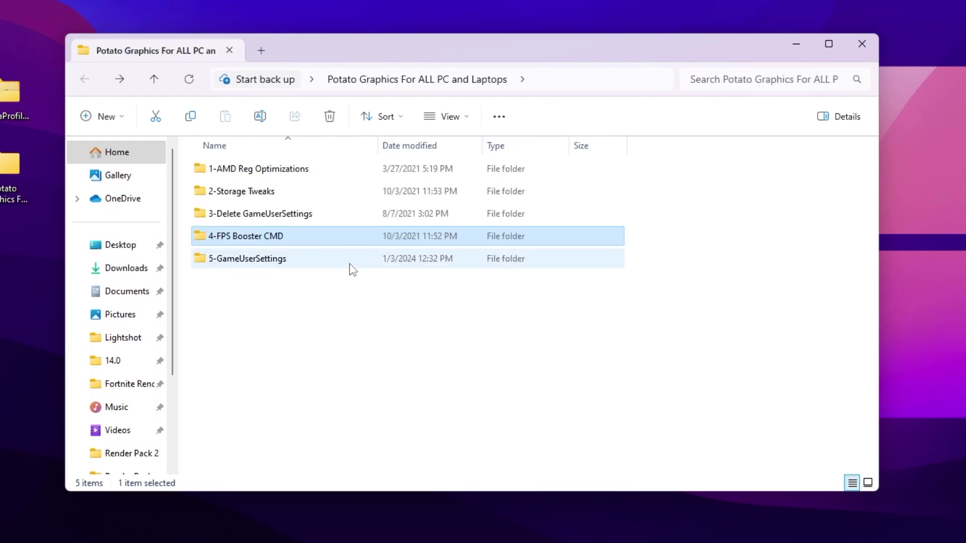
mouse_move(352, 270)
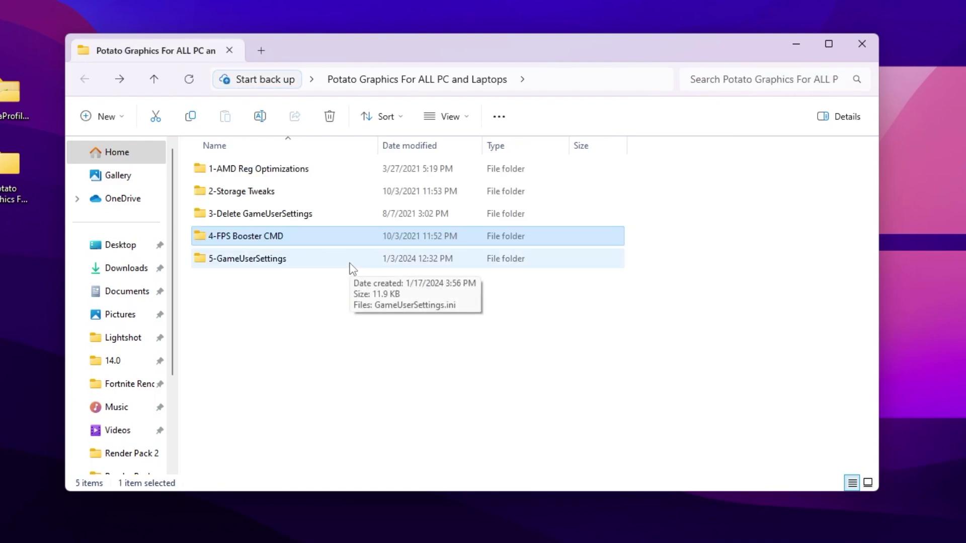
Copy GameUserSettings.ini from the 5-GameUserSettings folder.
double_click(276, 262)
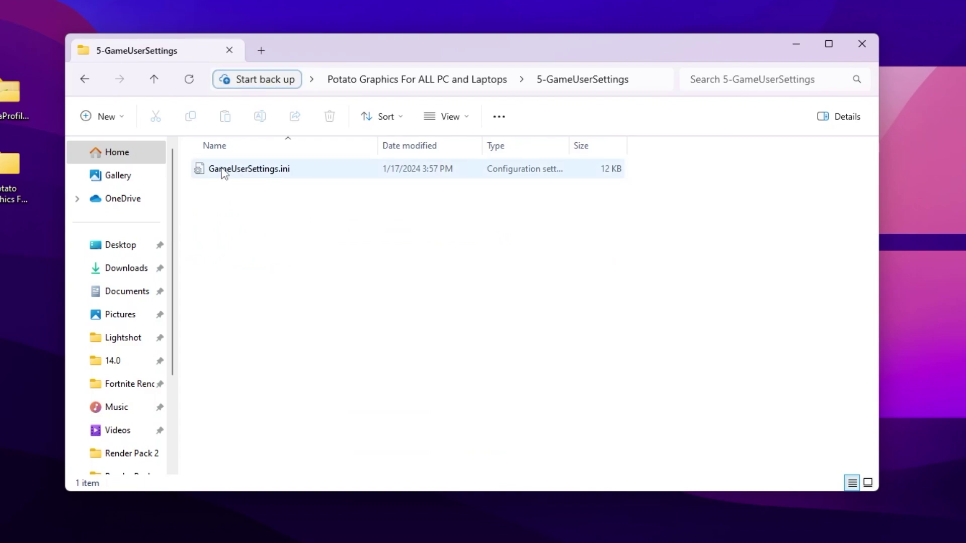
mouse_move(208, 171)
drag(259, 168, 243, 164)
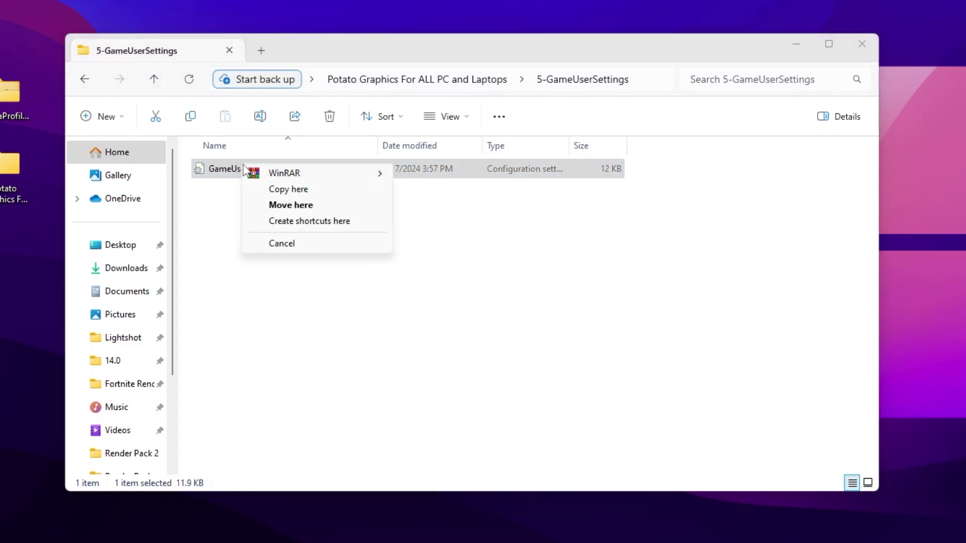
click(210, 172)
right_click(211, 171)
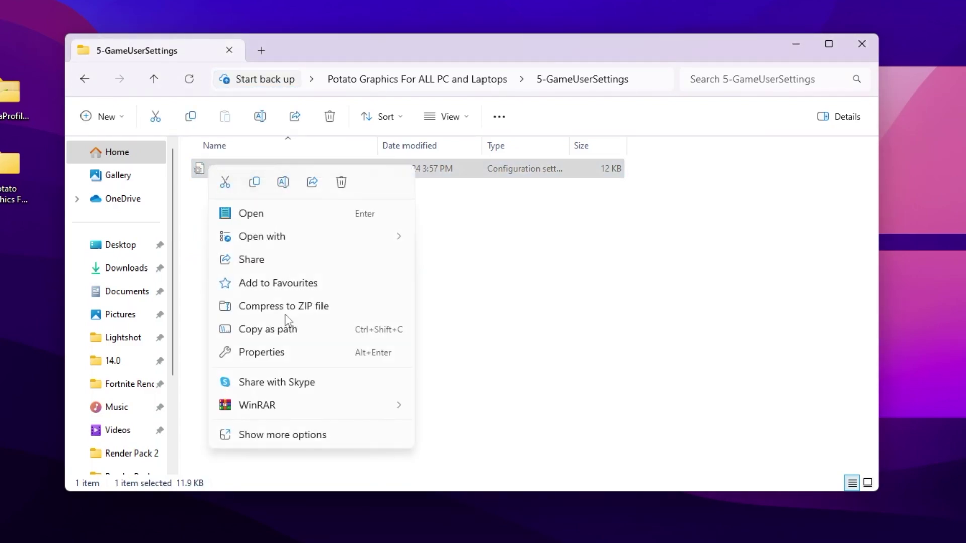
click(277, 434)
click(245, 430)
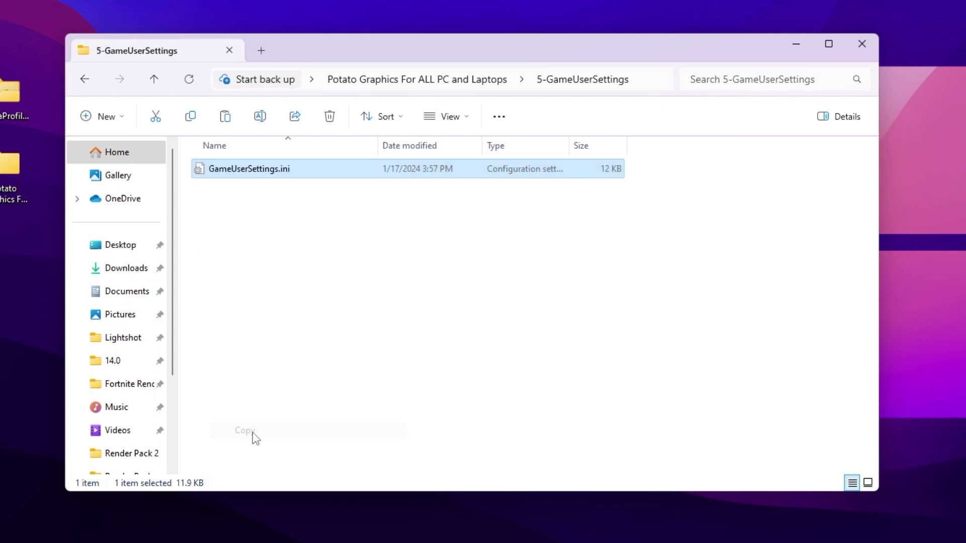
click(860, 48)
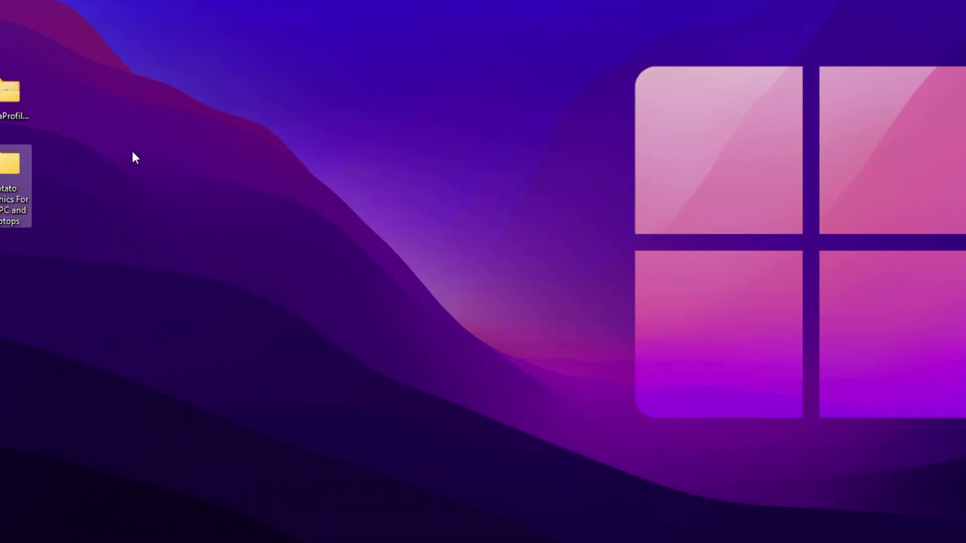
Navigate via %localappdata% to FortniteGame\Saved\Config\WindowsClient.
key(super+r)
drag(20, 451, 354, 160)
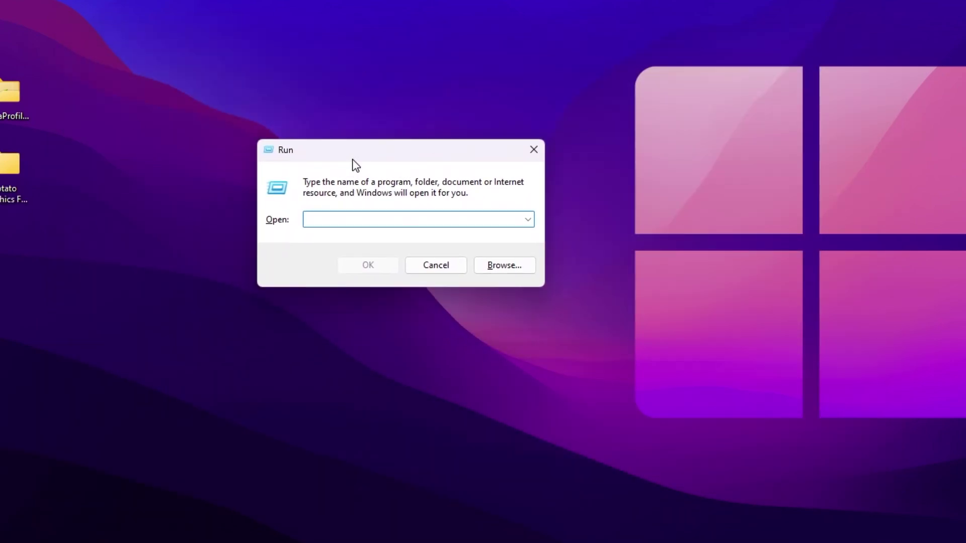
text(%)
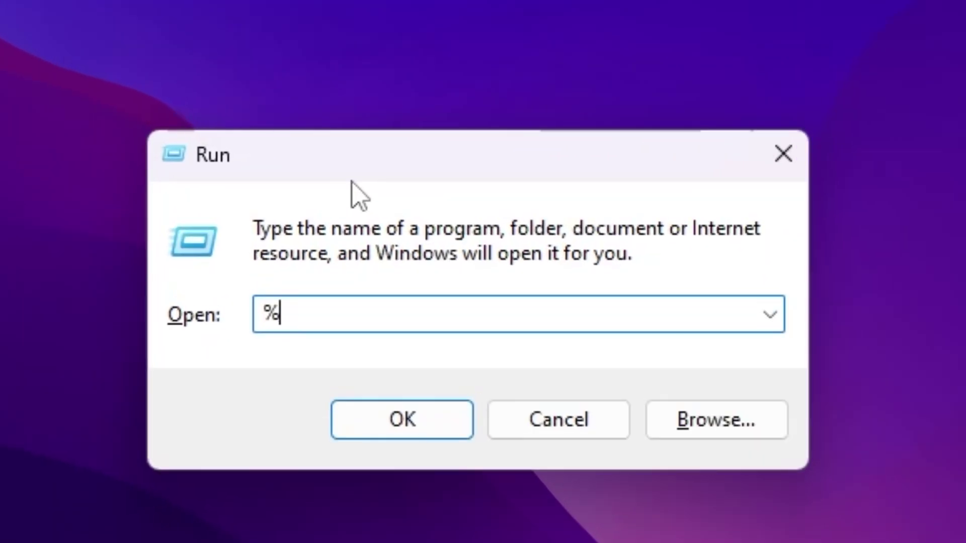
text(localappdata)
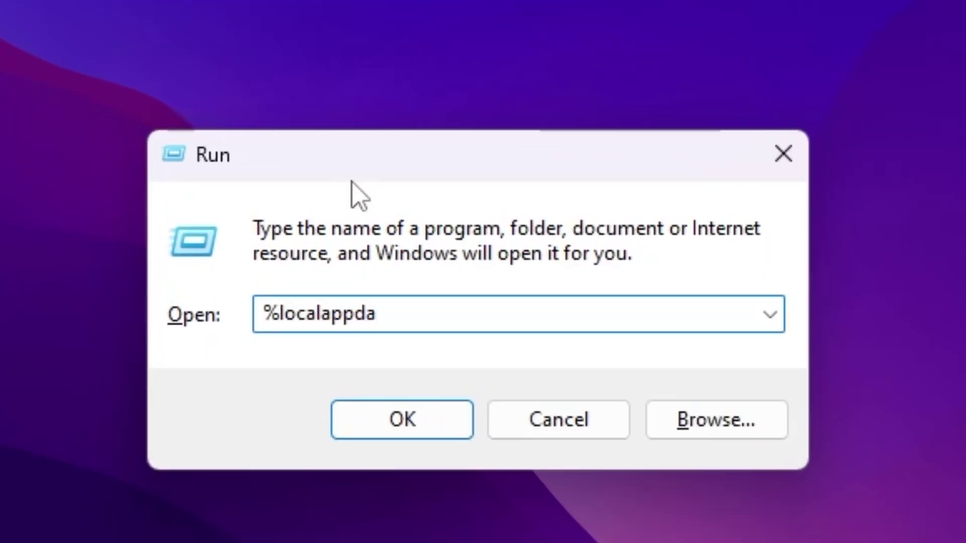
text(%)
key(Return)
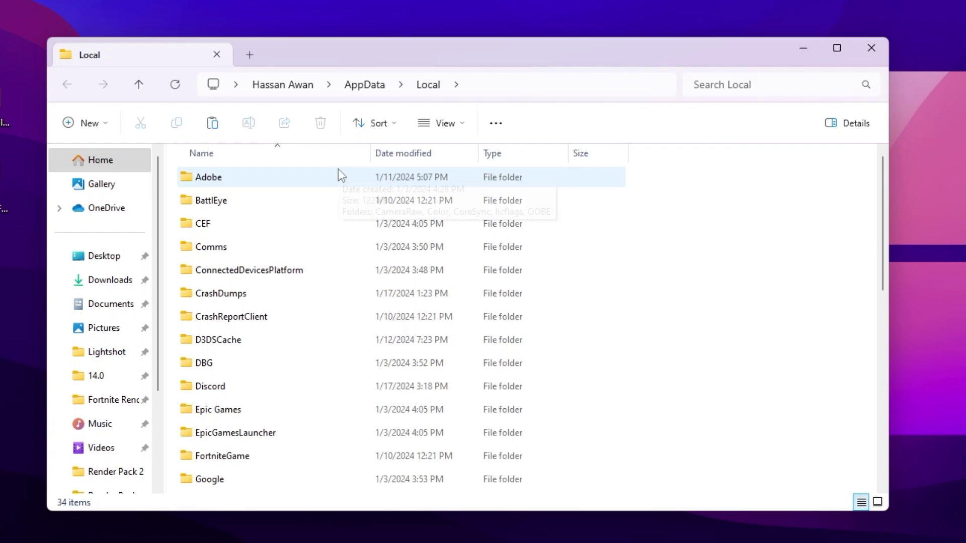
scroll(347, 176, down, 2)
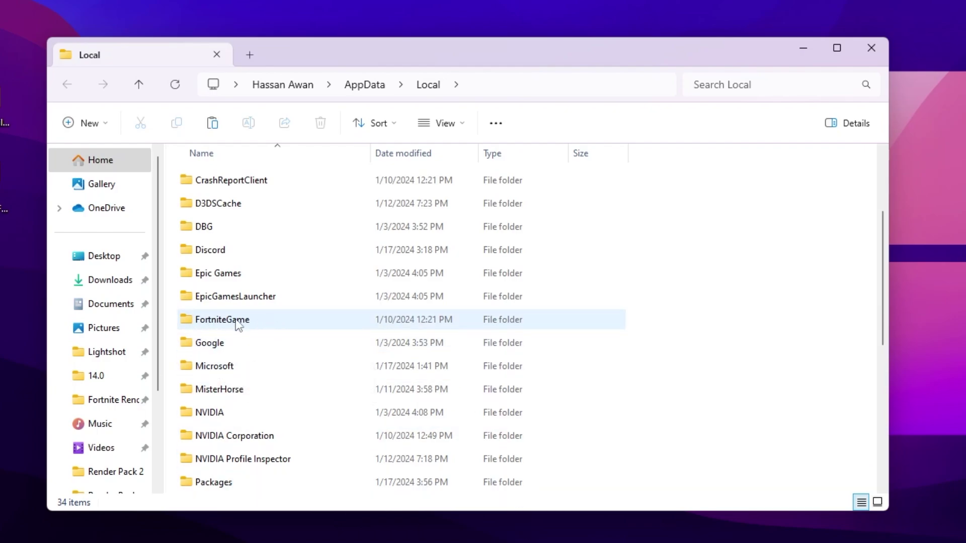
double_click(215, 317)
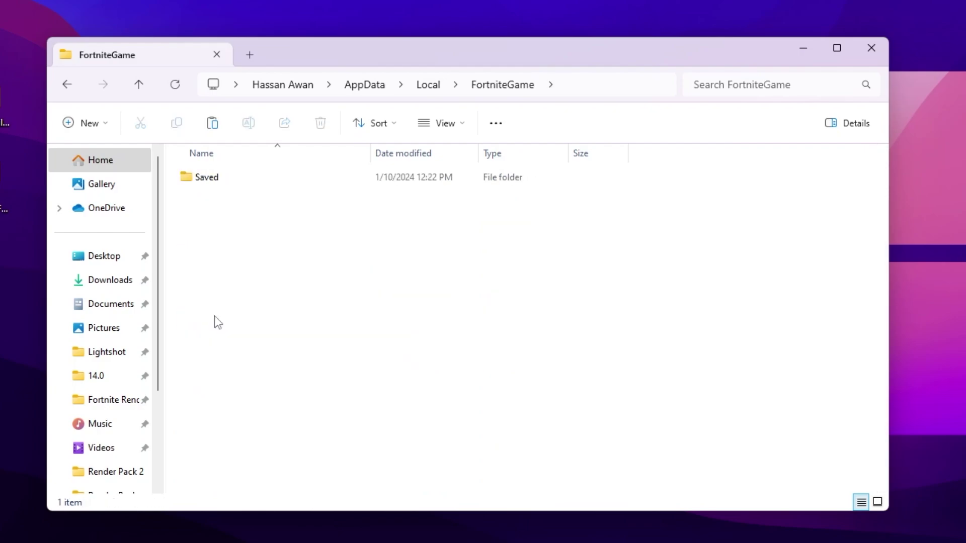
click(212, 185)
double_click(212, 182)
double_click(210, 201)
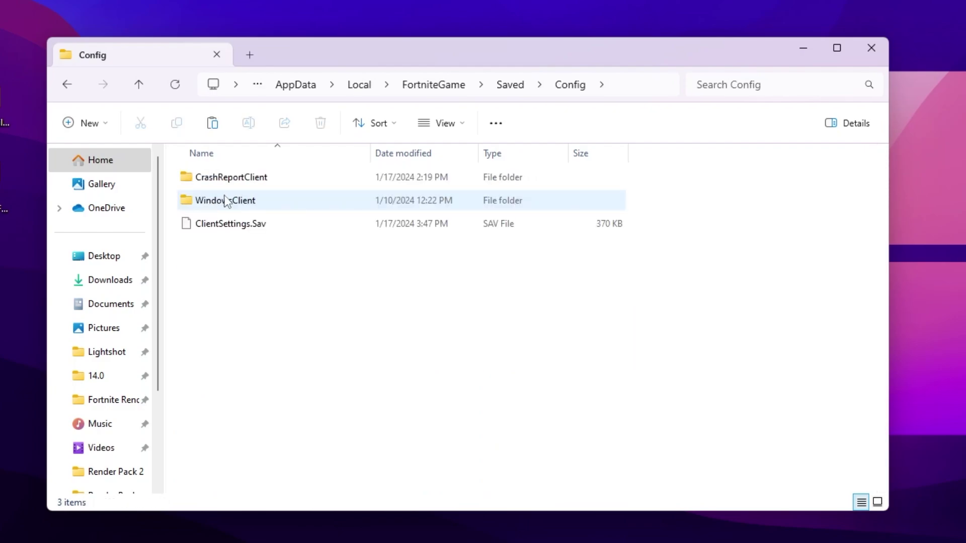
click(234, 203)
double_click(235, 203)
Paste GameUserSettings.ini there, replacing the existing file, and close File Explorer.
right_click(308, 227)
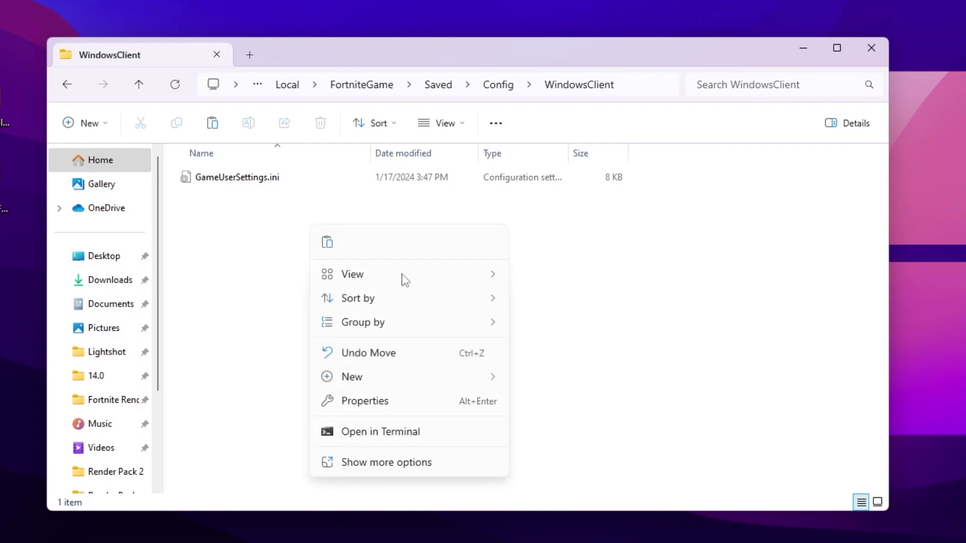
click(366, 463)
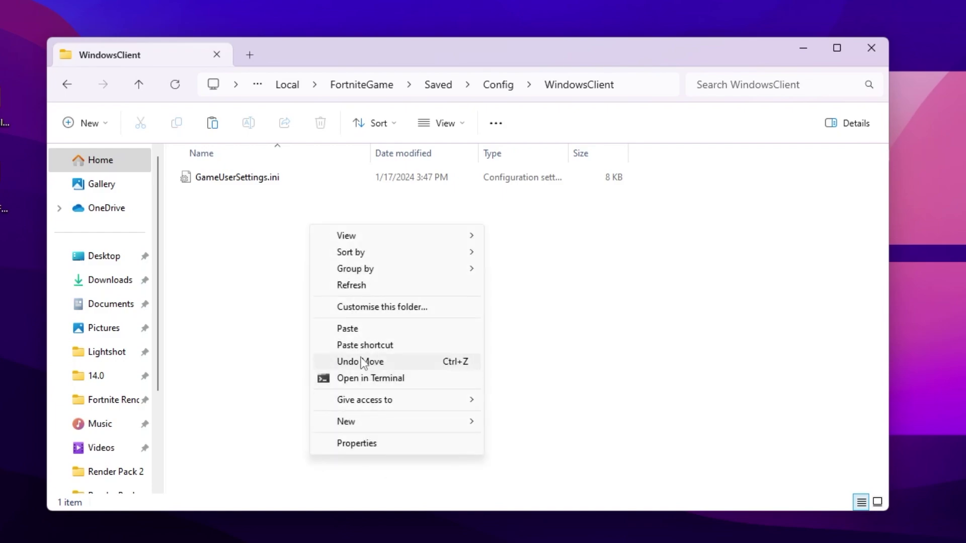
click(383, 328)
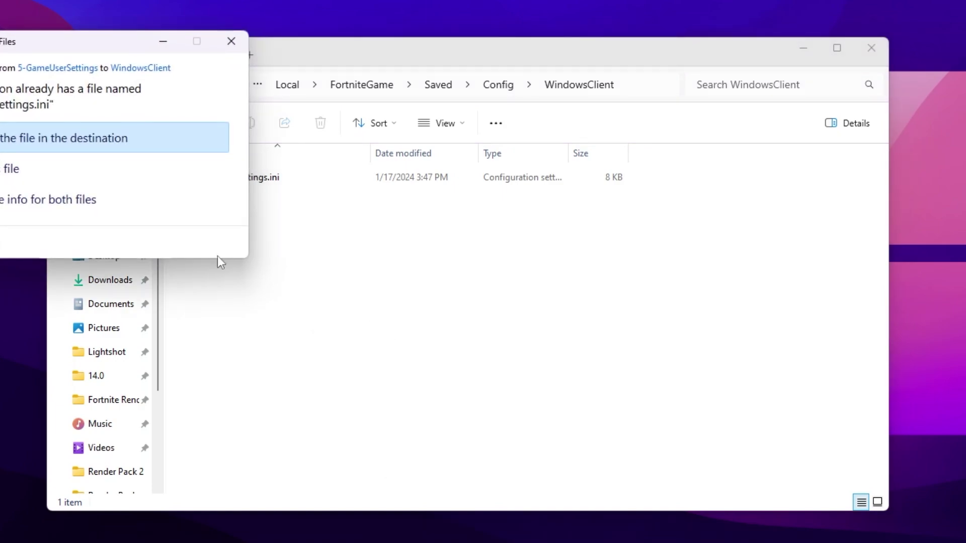
click(44, 146)
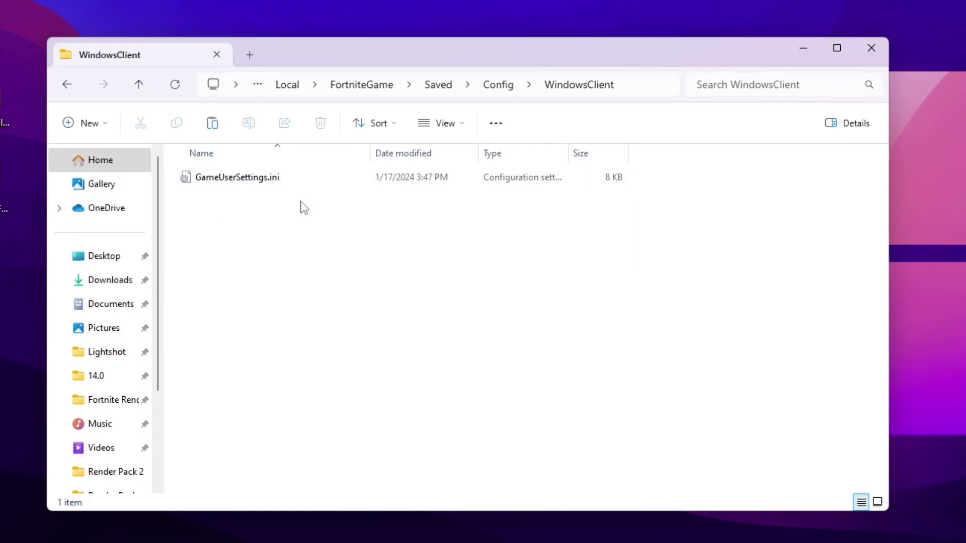
click(872, 49)
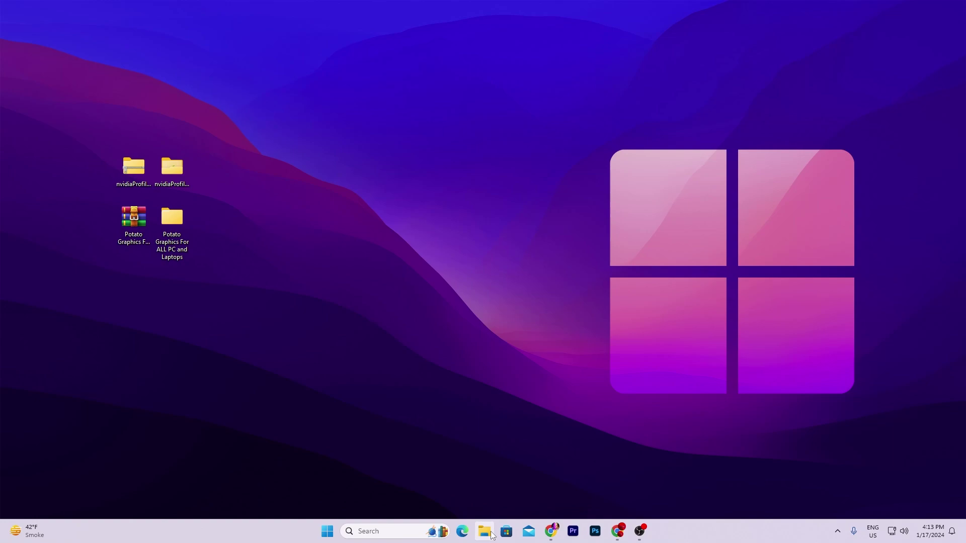
Open a new File Explorer window on the Local Disk (C:) drive.
click(490, 532)
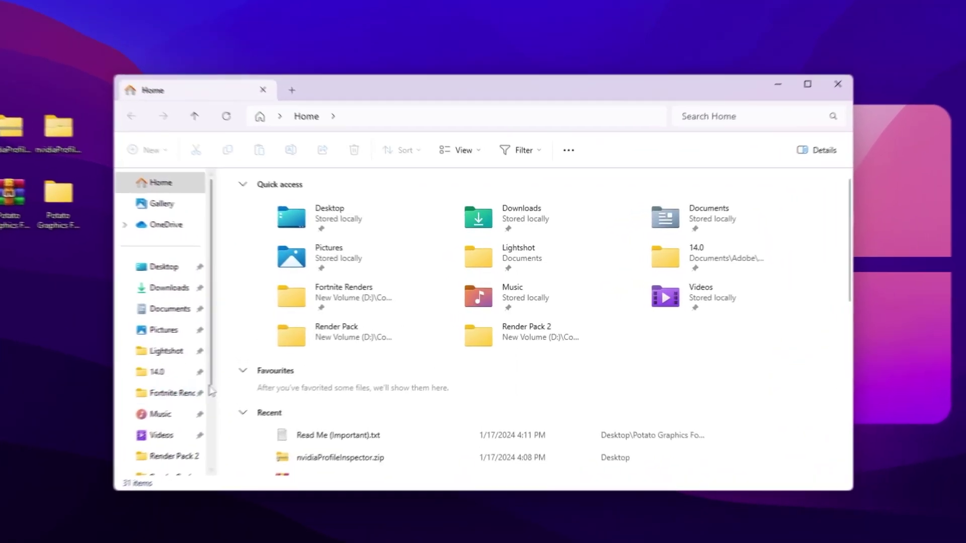
scroll(268, 345, down, 2)
click(107, 432)
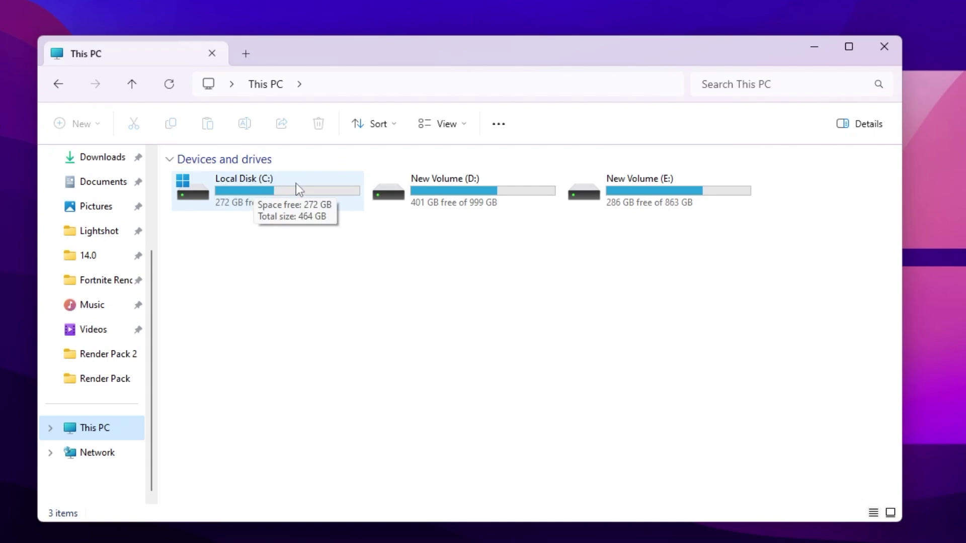
double_click(239, 183)
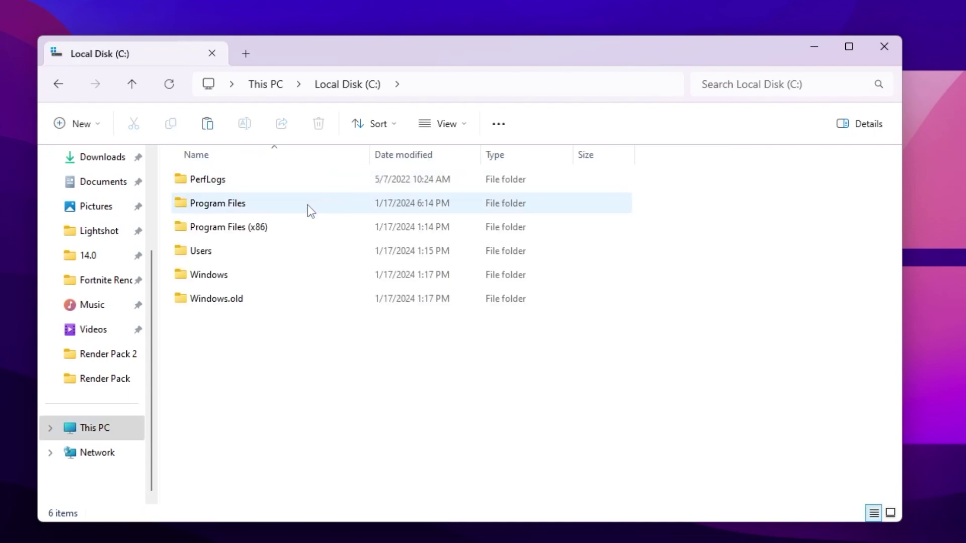
Browse Program Files > Epic Games > Fortnite > FortniteGame > Binaries > Win64 to find FortniteClient-Win64-Shipping.exe.
click(238, 205)
double_click(238, 204)
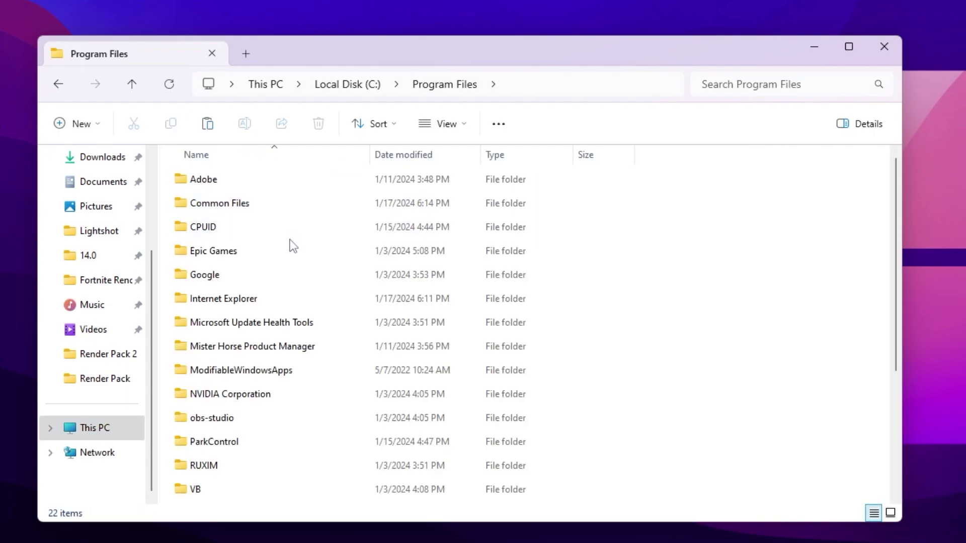
double_click(220, 242)
double_click(220, 186)
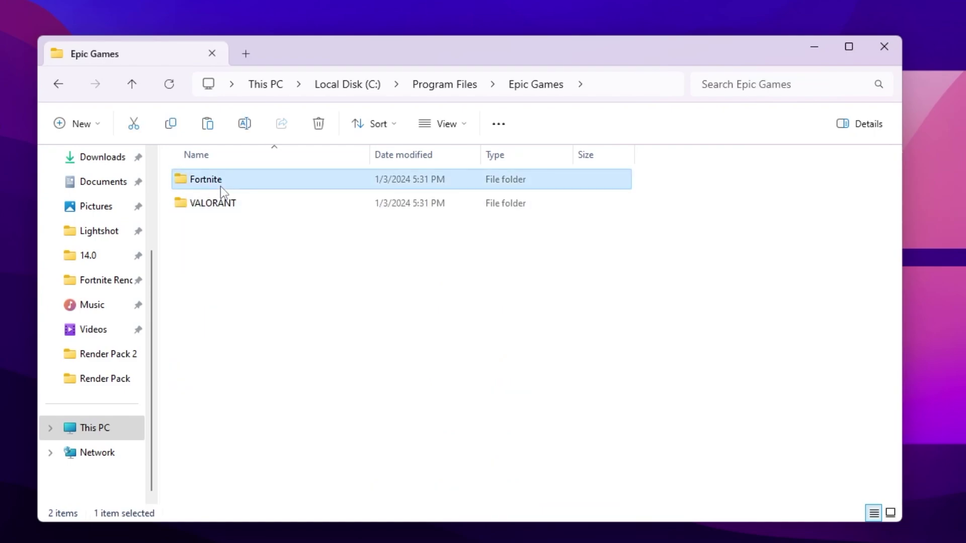
double_click(233, 252)
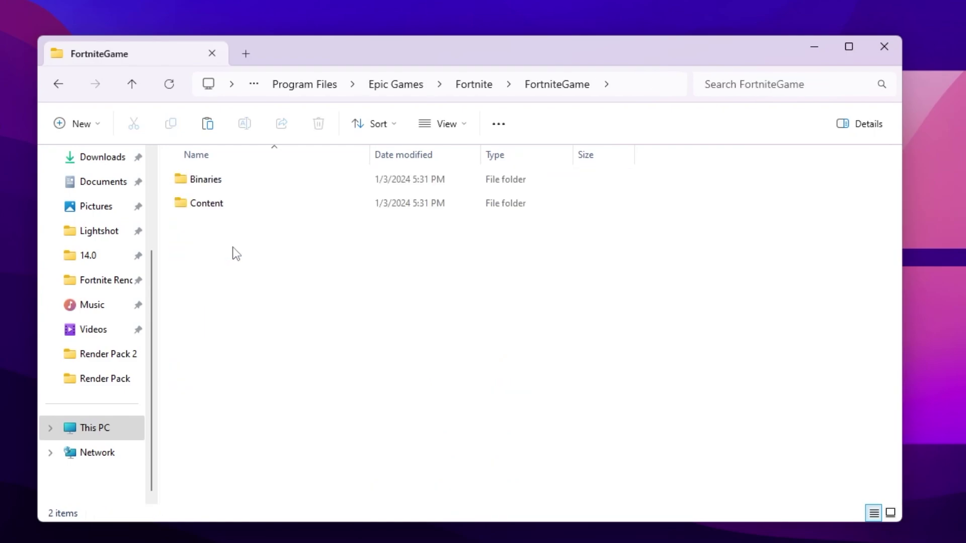
double_click(216, 184)
double_click(234, 201)
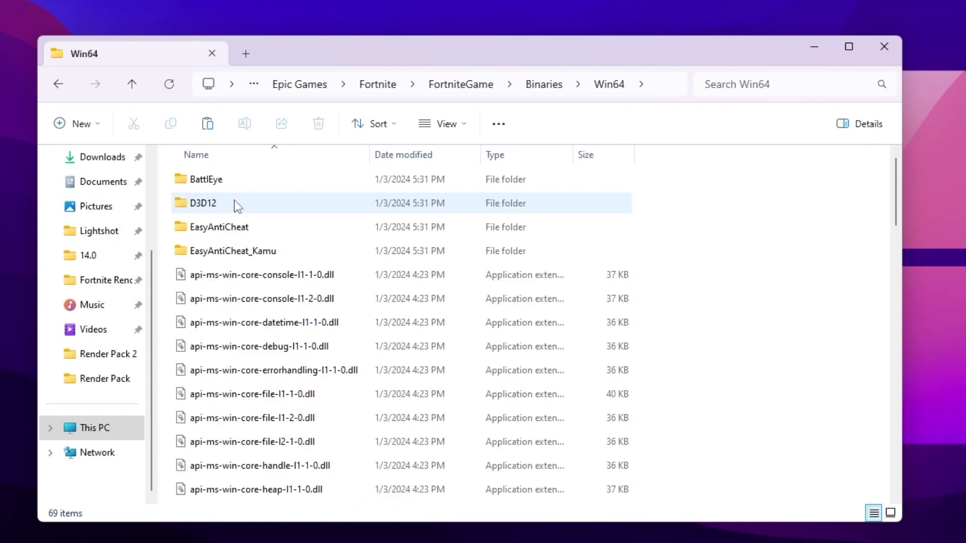
scroll(337, 228, down, 15)
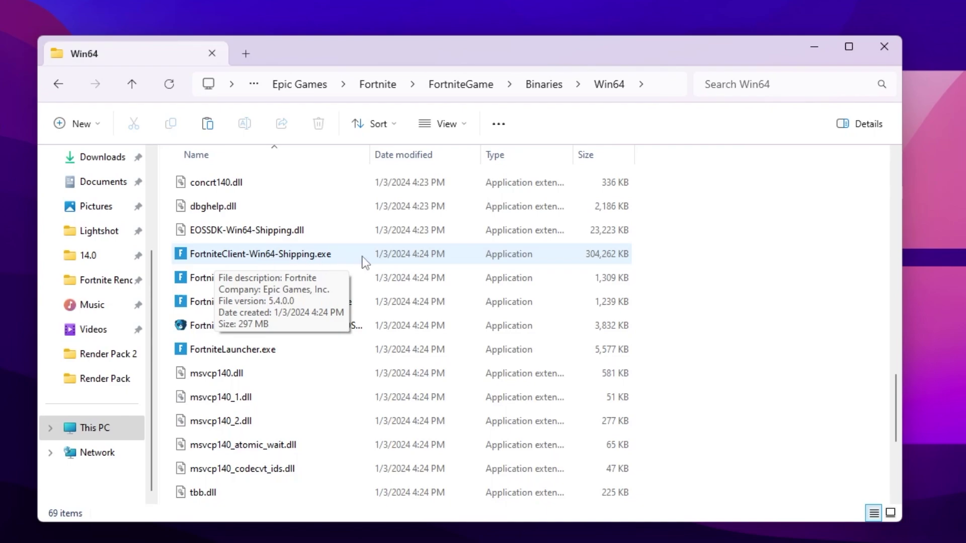
In FortniteClient-Win64-Shipping.exe's Compatibility properties, disable full-screen optimisations and override high DPI scaling to Application.
right_click(238, 259)
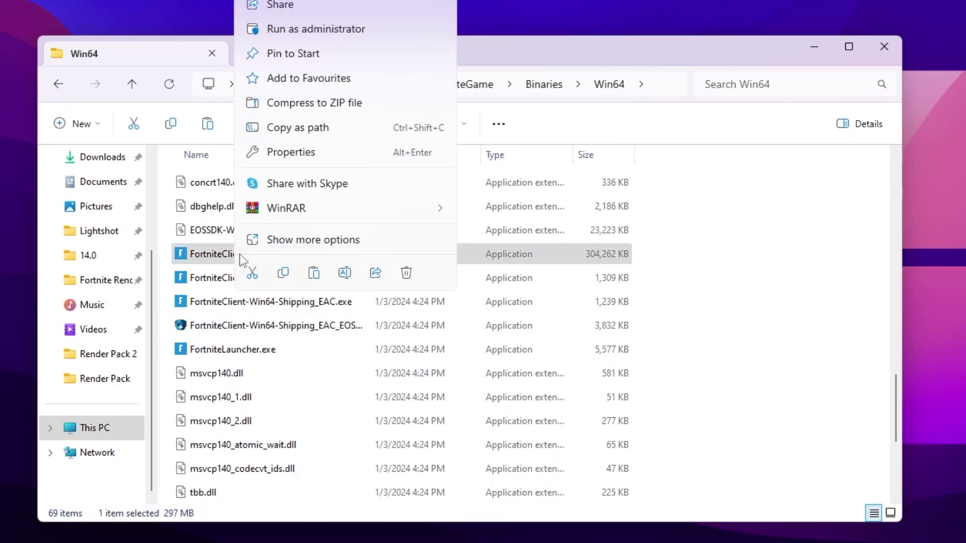
click(299, 154)
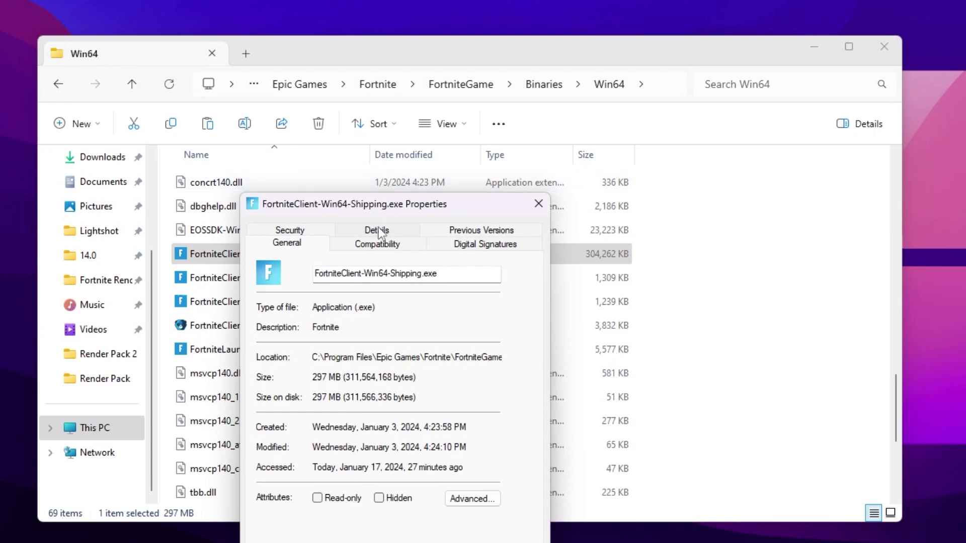
click(382, 243)
drag(378, 205, 398, 71)
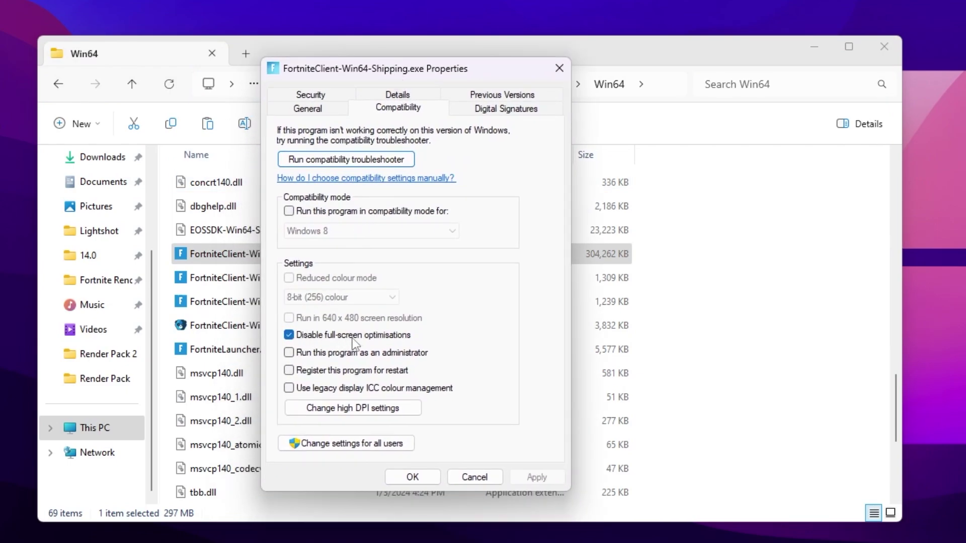
click(339, 408)
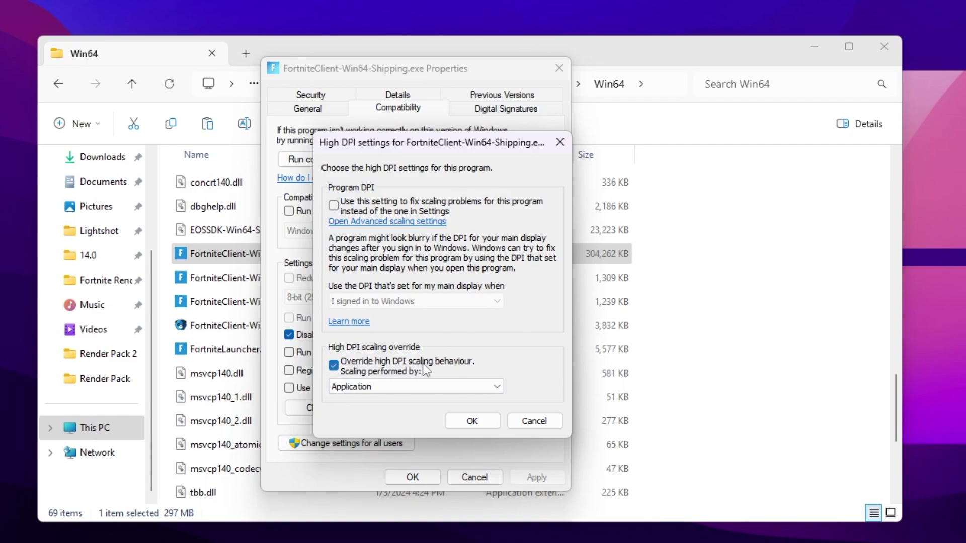
click(472, 421)
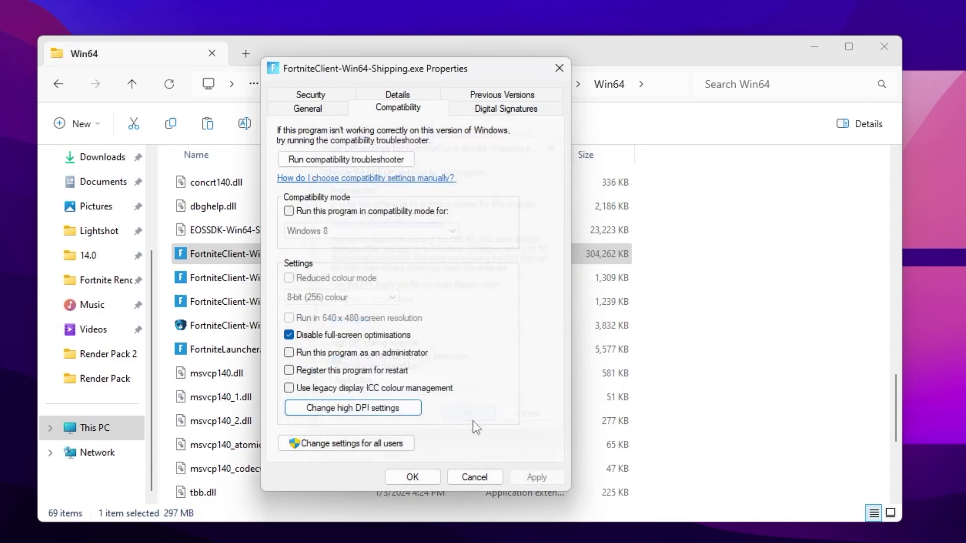
click(412, 477)
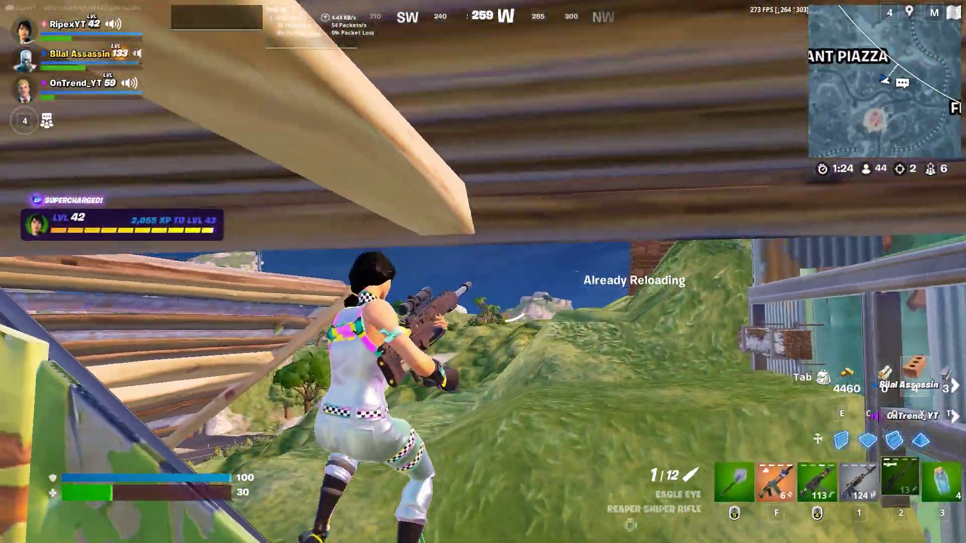
Launch the Local Group Policy Editor (gpedit.msc) from the Run box.
key(w)
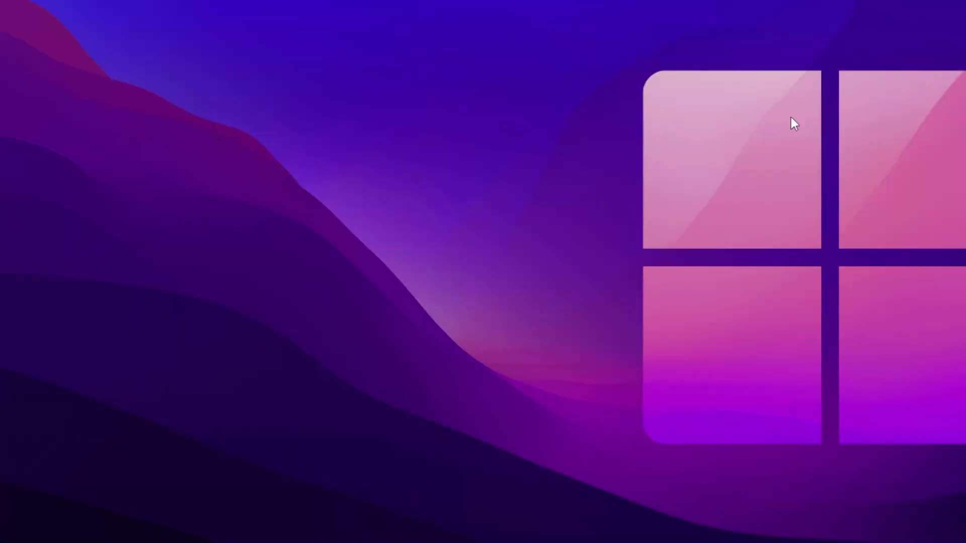
key(super+r)
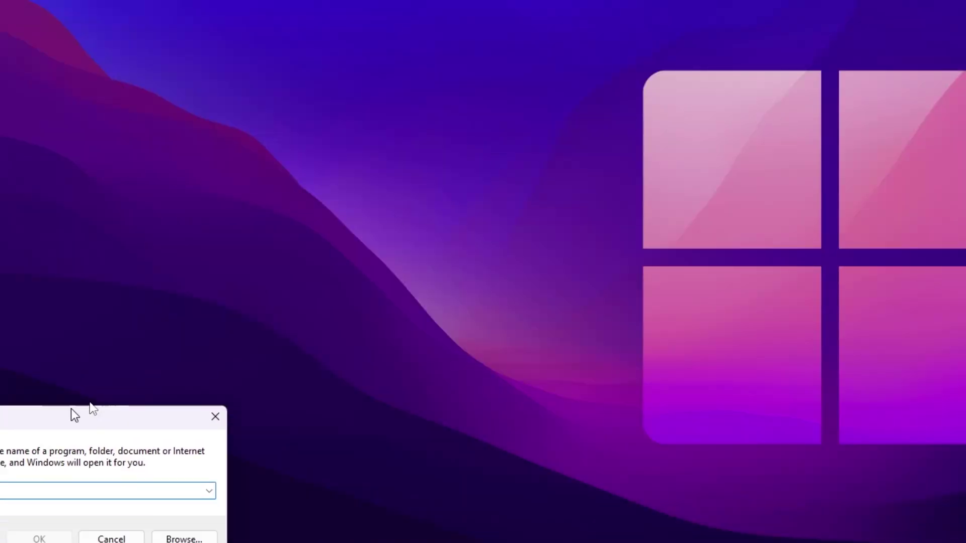
drag(73, 409, 434, 134)
text(gpedit.msc)
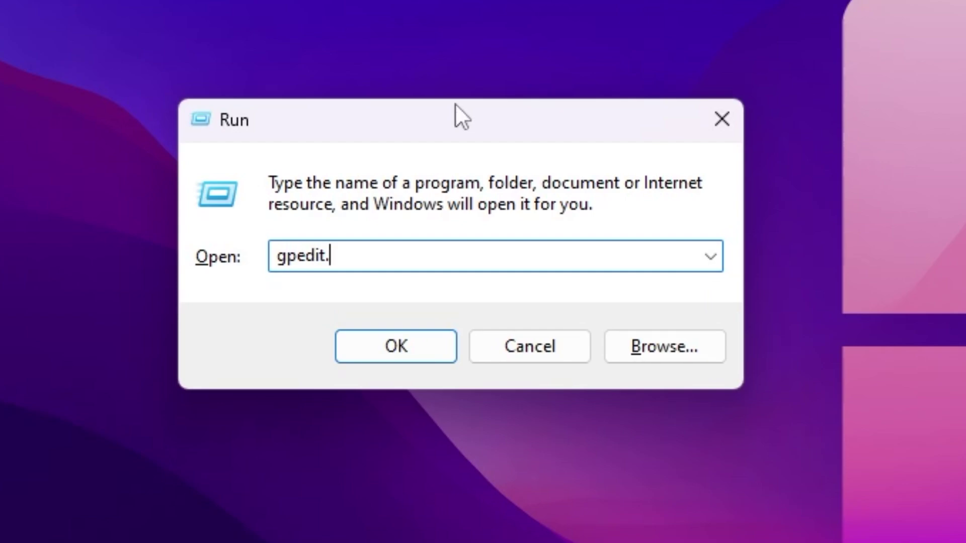
key(Return)
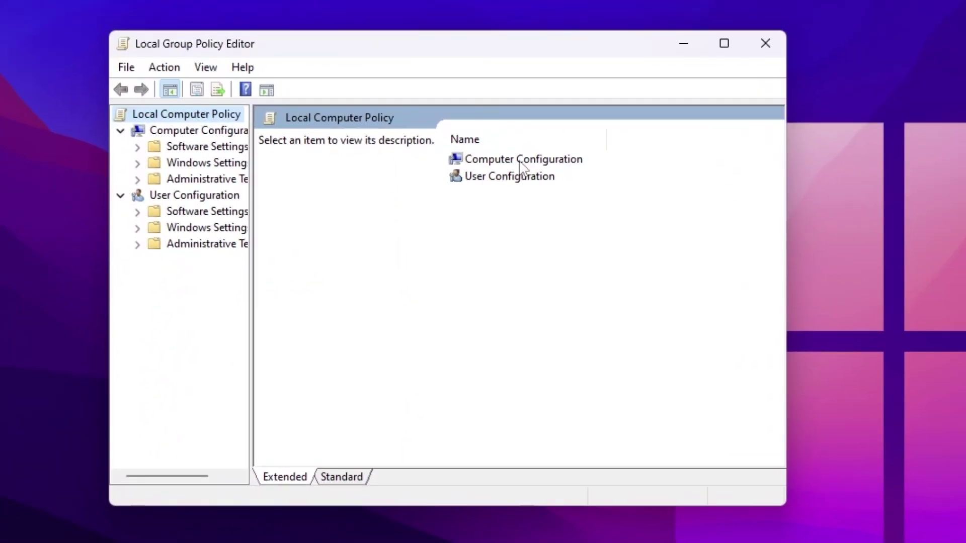
Navigate Computer Configuration > Administrative Templates > System > Power Management > Energy Saver Settings.
double_click(520, 161)
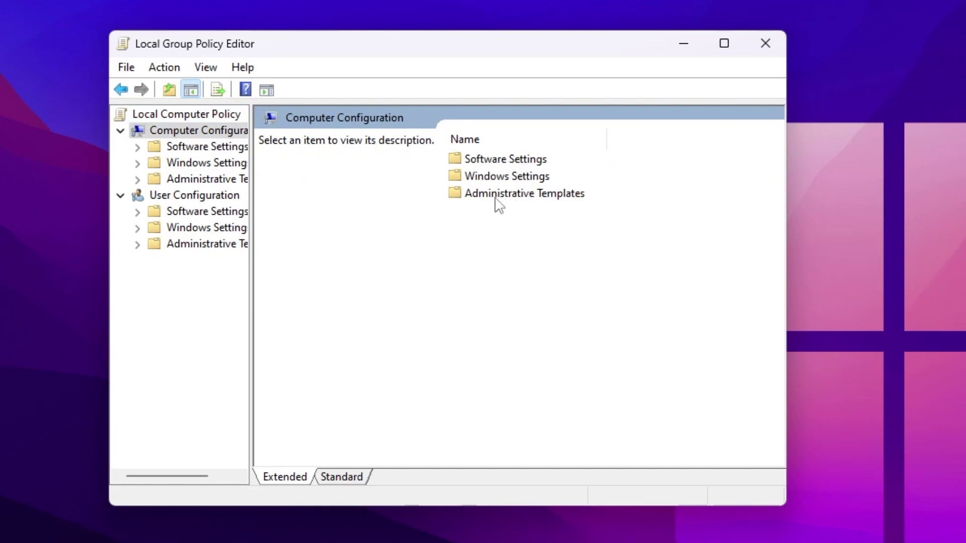
double_click(553, 195)
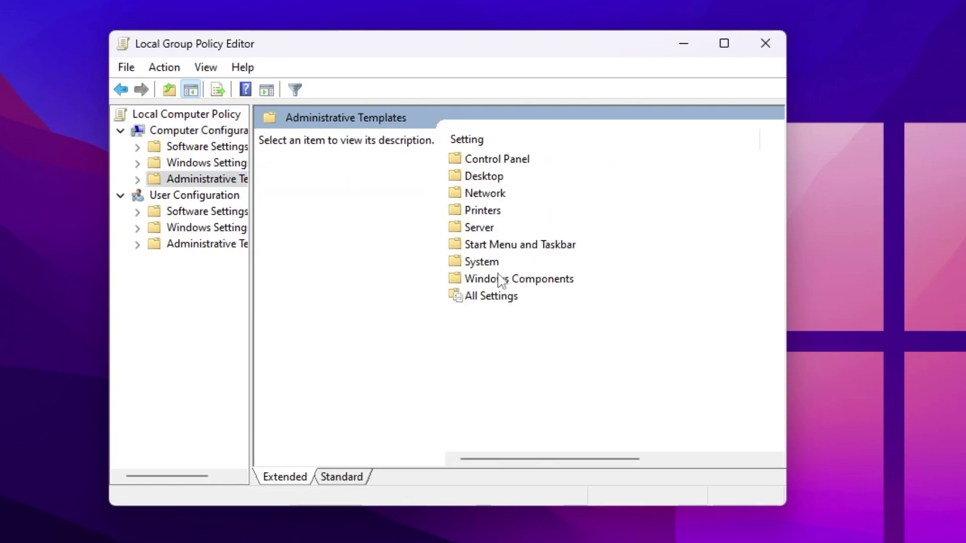
double_click(482, 263)
scroll(535, 257, down, 2)
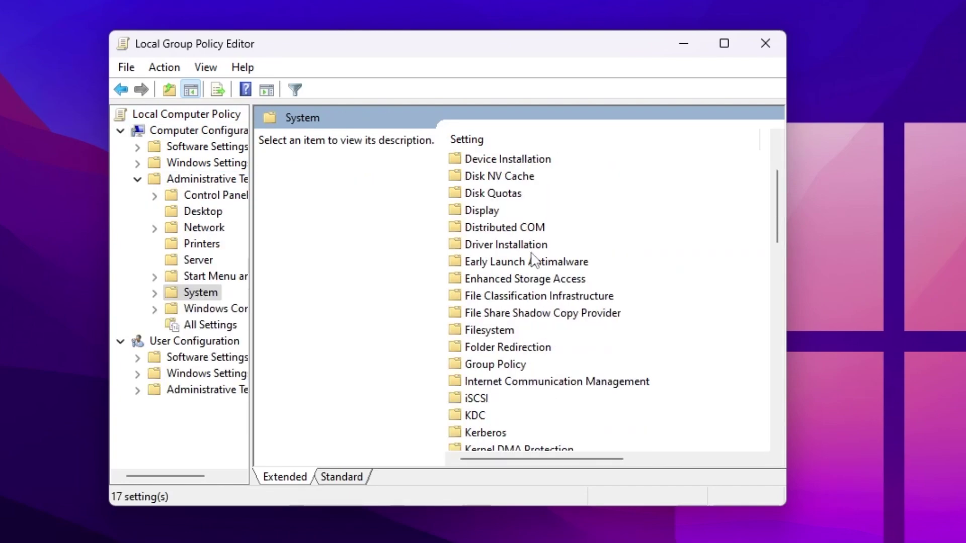
scroll(533, 255, down, 4)
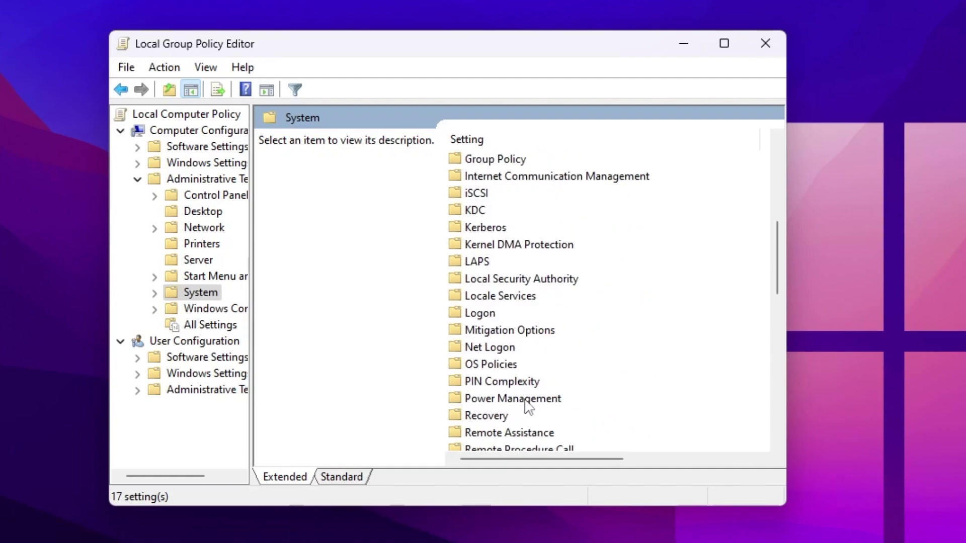
double_click(526, 399)
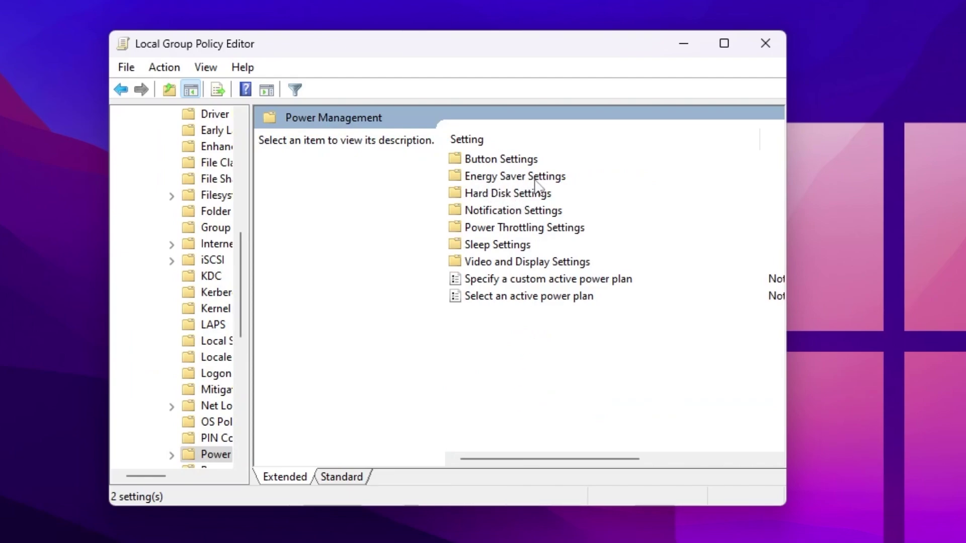
double_click(514, 179)
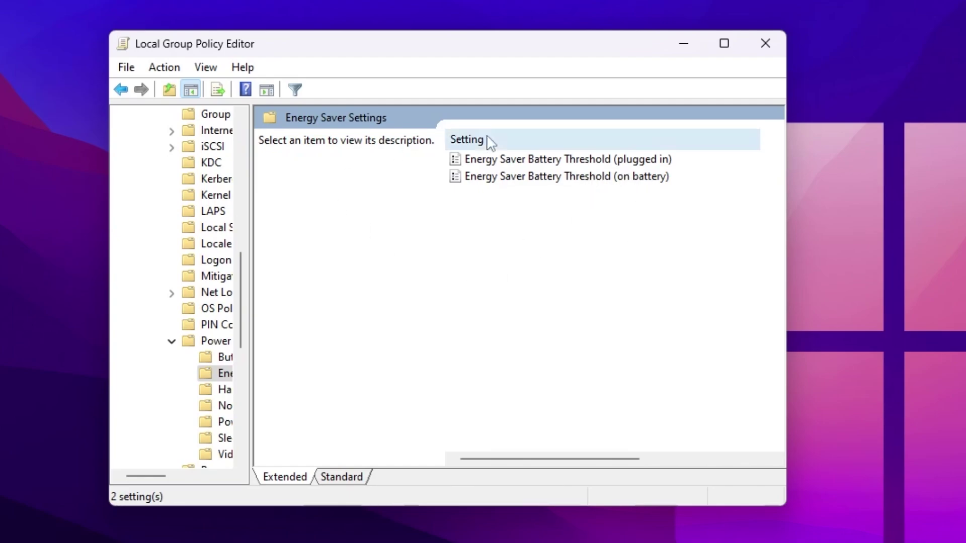
Set Energy Saver Battery Threshold (plugged in) and (on battery) to Disabled and save.
double_click(490, 164)
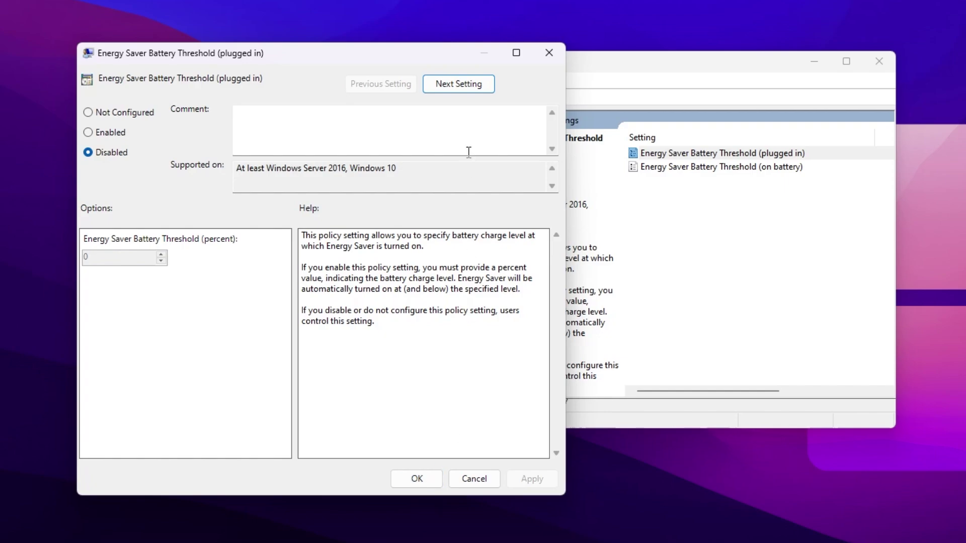
click(459, 84)
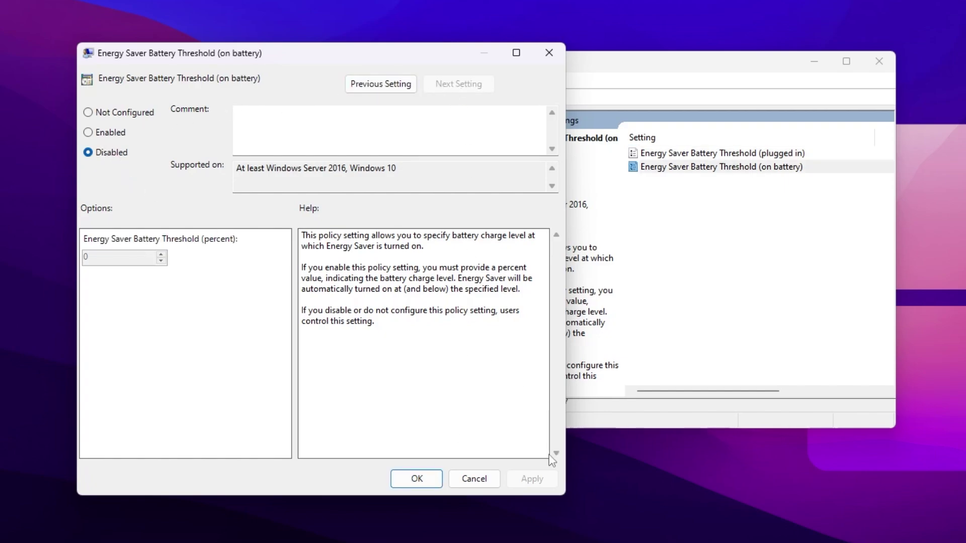
click(427, 478)
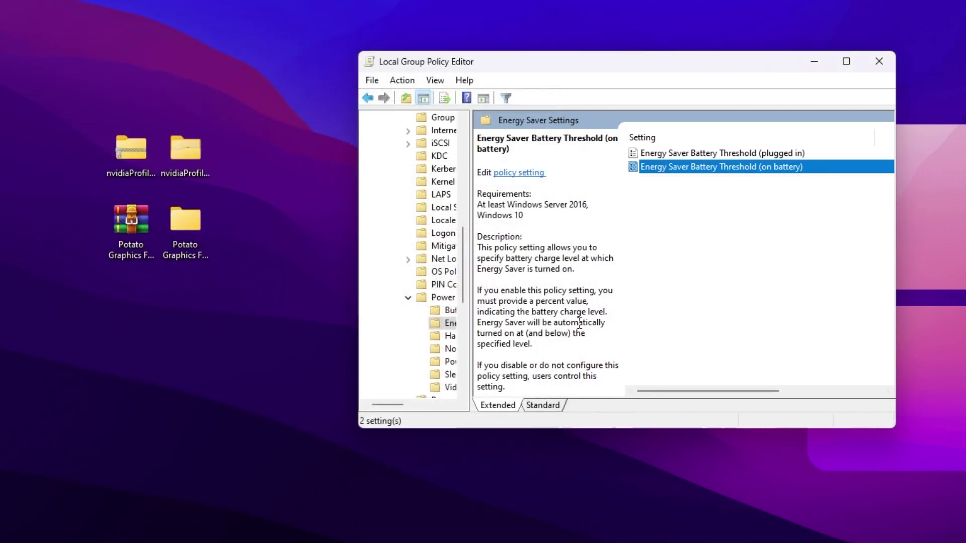